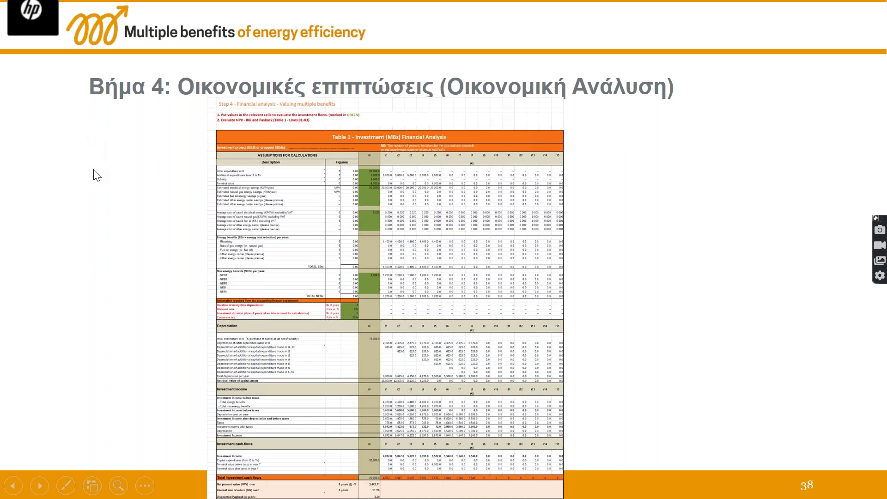
# - End the slide show and switch to the Financial_analysis_EN_NTUA elab Feb2020 workbook in Excel
pyautogui.press('Escape')
pyautogui.moveTo(566, 485)
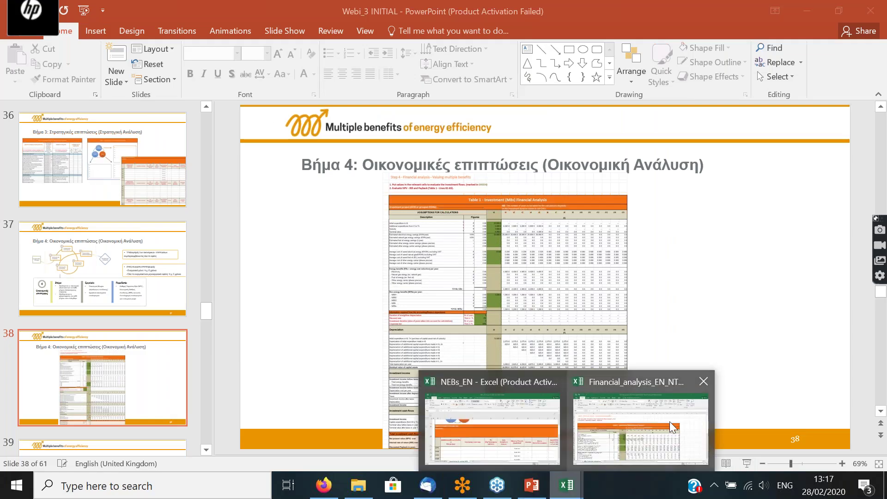
pyautogui.click(647, 442)
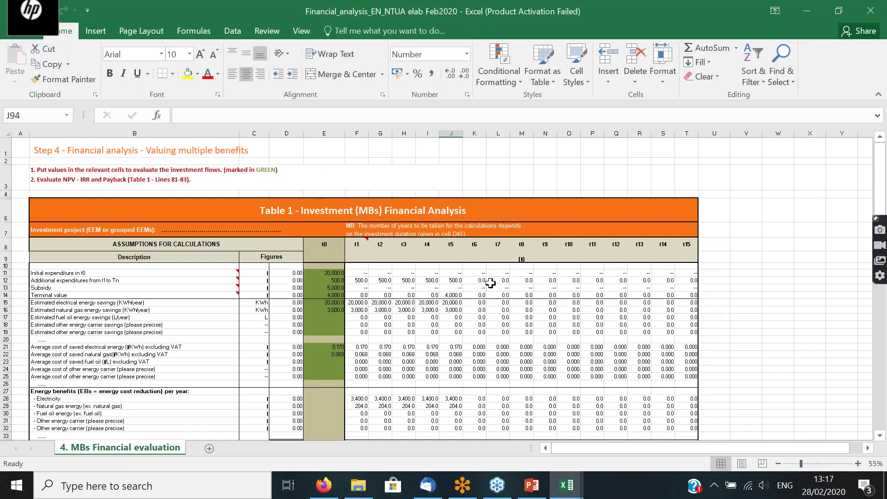
# - Look over the Table 1 assumptions at 70% zoom, from the description column across to year t15
pyautogui.scroll(-1, 490, 284)
pyautogui.scroll(1, 490, 284)
pyautogui.scroll(-1, 509, 264)
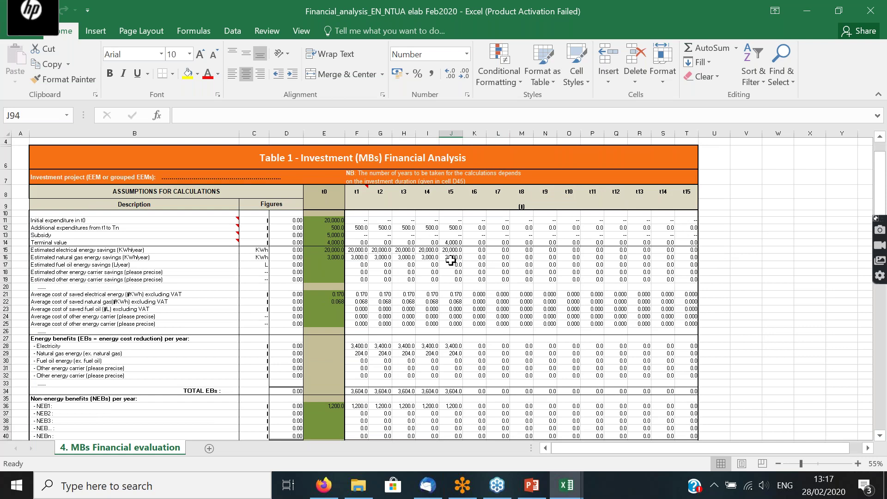
pyautogui.keyDown('ctrl'); pyautogui.scroll(1, 386, 259); pyautogui.keyUp('ctrl')
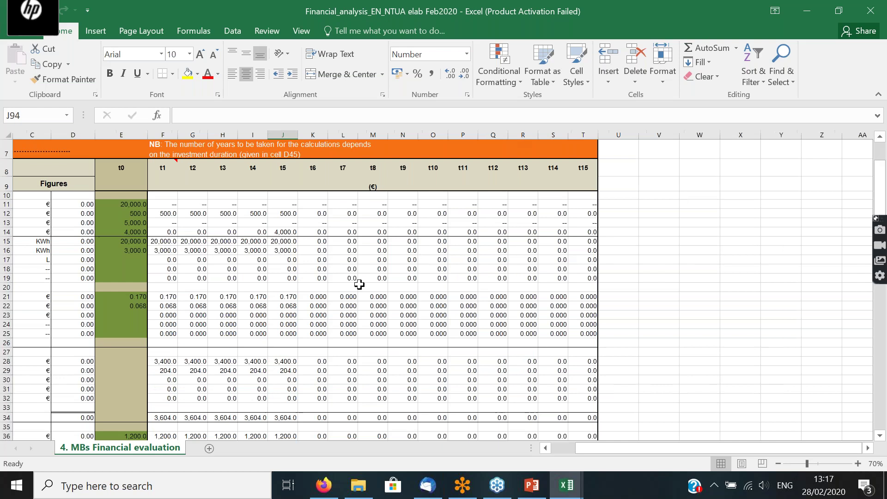
pyautogui.moveTo(654, 451); pyautogui.dragTo(604, 448)
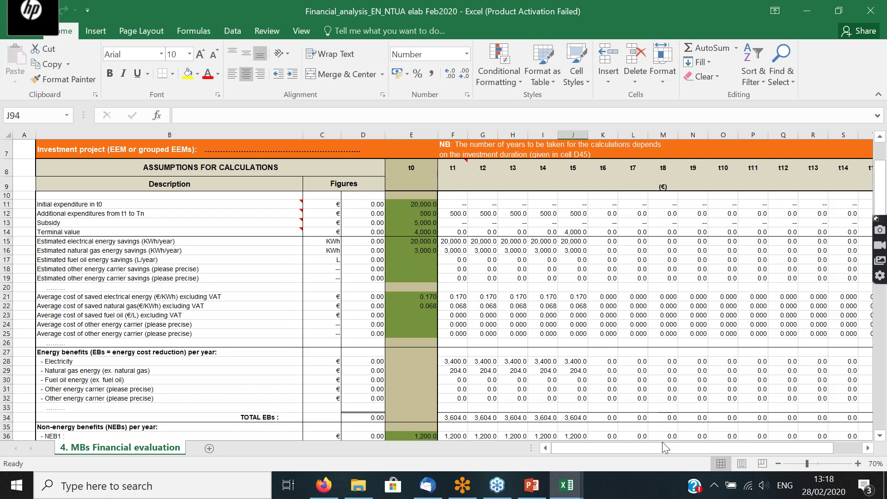
pyautogui.click(867, 448)
pyautogui.click(867, 448)
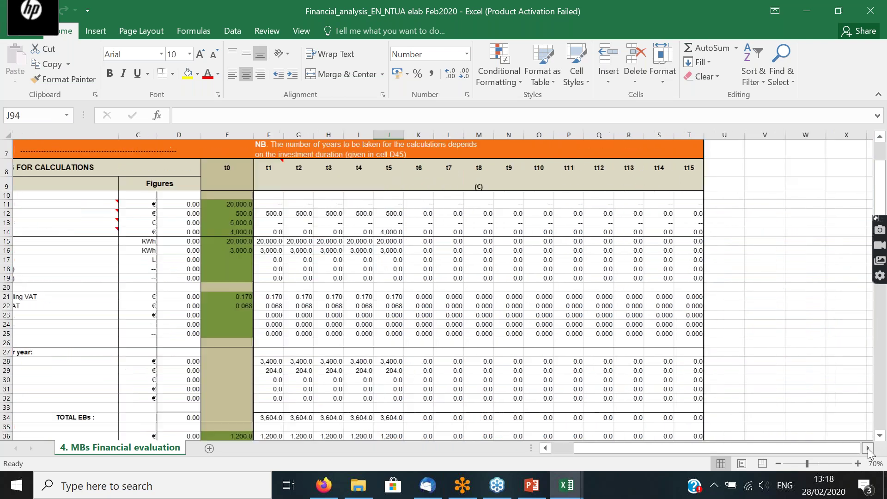
pyautogui.moveTo(748, 452); pyautogui.dragTo(303, 358)
# - Examine the accounting/finance inputs in D43:D46: depreciation duration, discount rate, investment duration and corporate tax
pyautogui.scroll(-5, 400, 324)
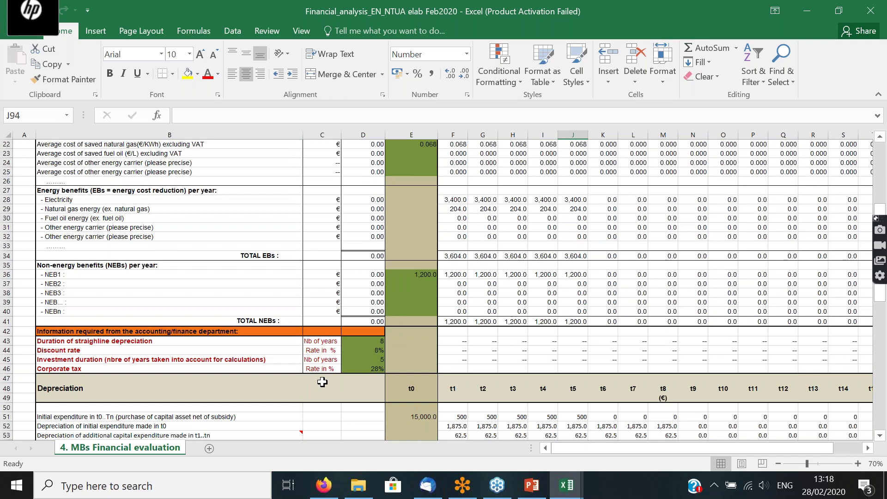
pyautogui.click(382, 360)
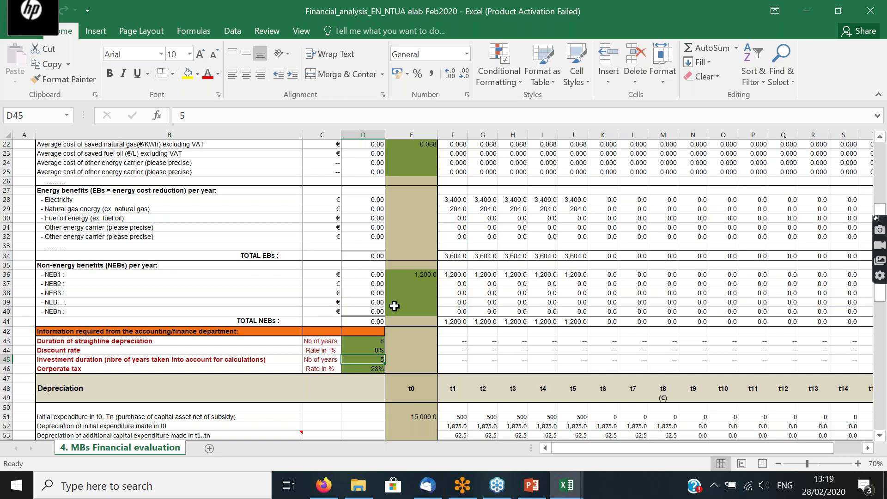
pyautogui.click(368, 340)
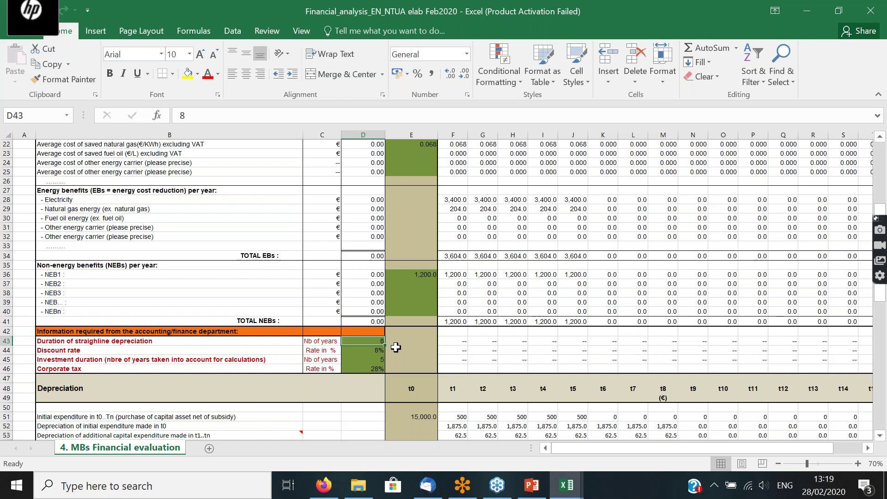
pyautogui.click(366, 351)
pyautogui.click(368, 359)
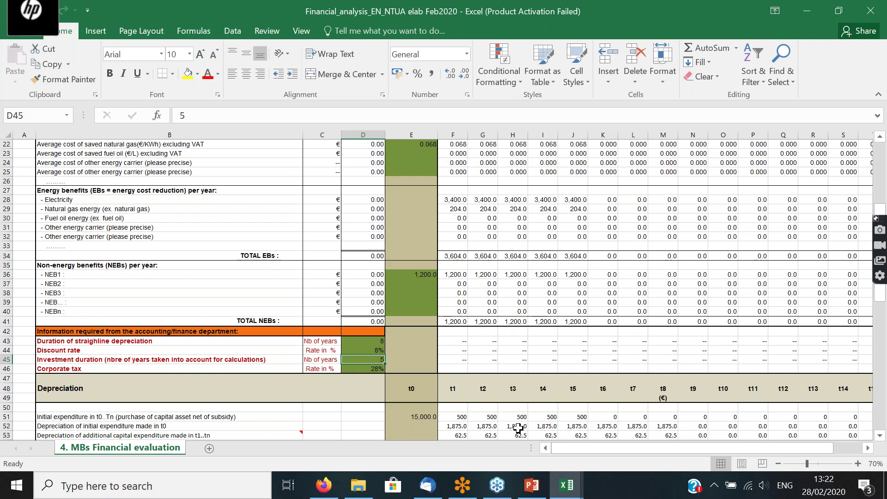
pyautogui.press('Down')
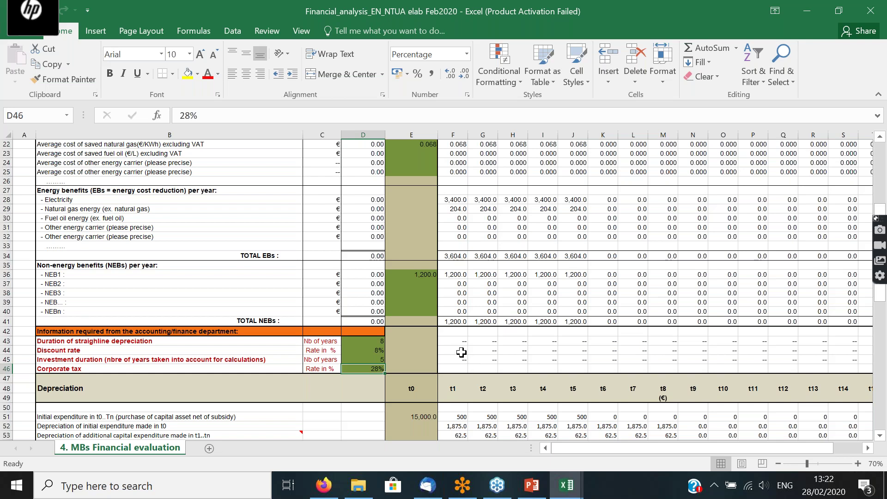
pyautogui.moveTo(362, 342); pyautogui.dragTo(369, 370)
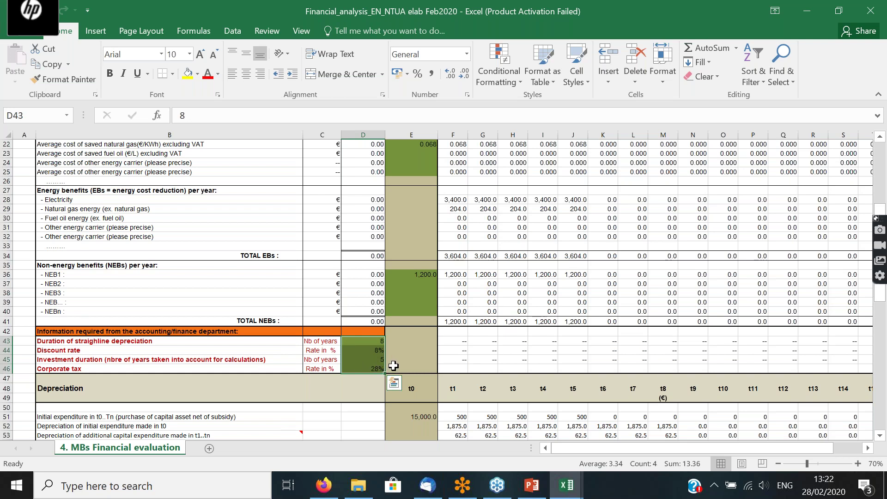
# - Examine the t0 initial expenditure and the additional expenditures row, including the yearly formulas from t1 to t5
pyautogui.scroll(4, 397, 354)
pyautogui.scroll(3, 397, 352)
pyautogui.scroll(-3, 399, 347)
pyautogui.scroll(1, 406, 334)
pyautogui.scroll(1, 406, 334)
pyautogui.click(416, 244)
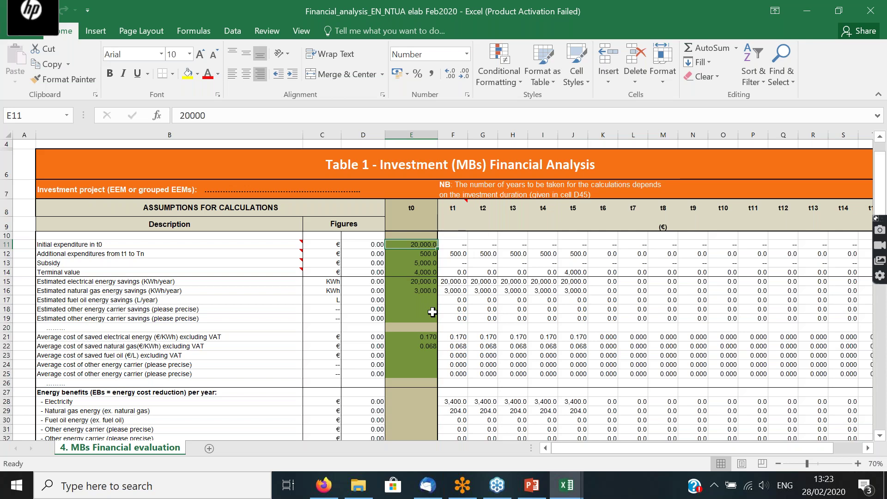
pyautogui.click(458, 253)
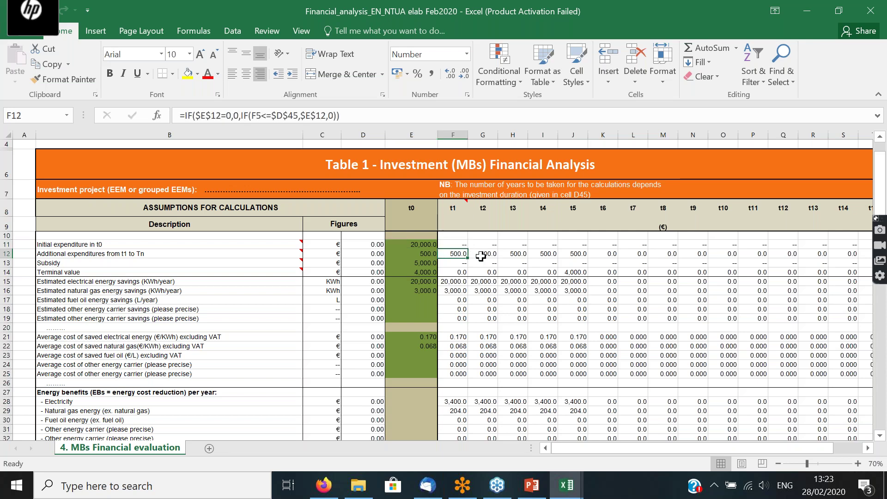
pyautogui.click(573, 253)
pyautogui.moveTo(453, 250); pyautogui.dragTo(576, 254)
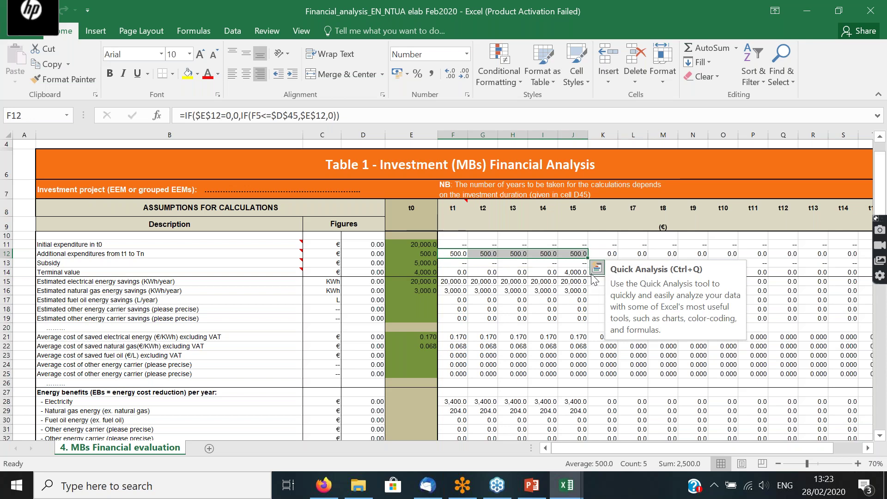
pyautogui.click(417, 254)
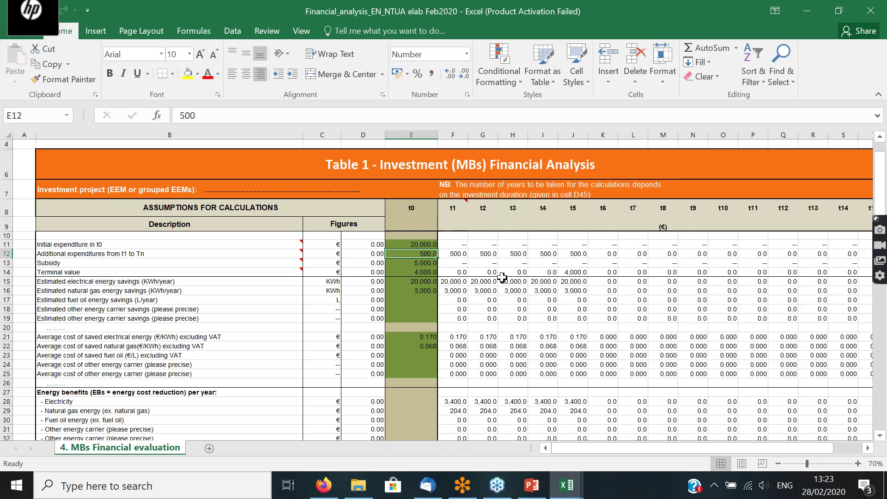
# - Set the additional expenditure for year t2 in G12 to 80
pyautogui.click(489, 254)
pyautogui.write('80')
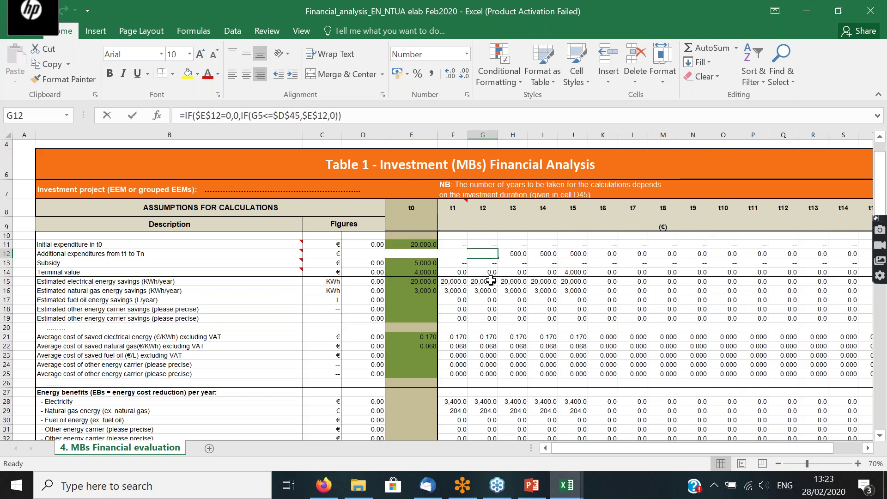
pyautogui.press('Return')
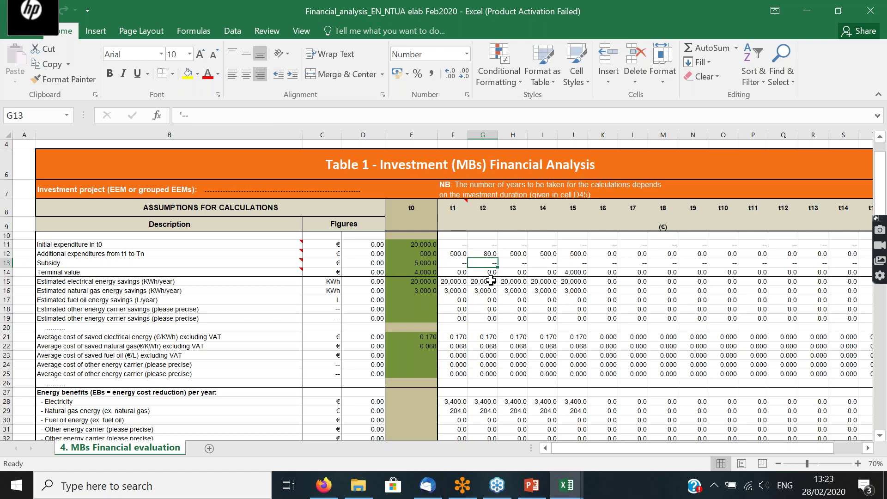
# - Replace the additional expenditure for year t2 in G12 with 800
pyautogui.click(487, 254)
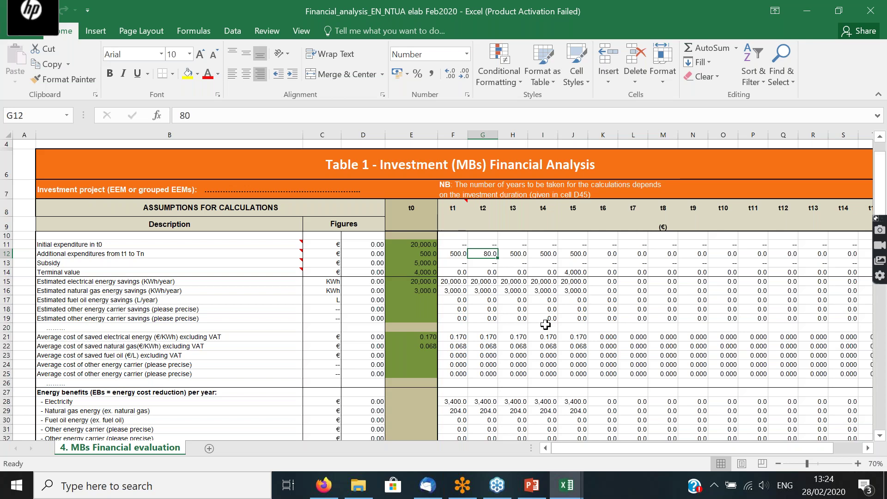
pyautogui.press('Delete')
pyautogui.write('800')
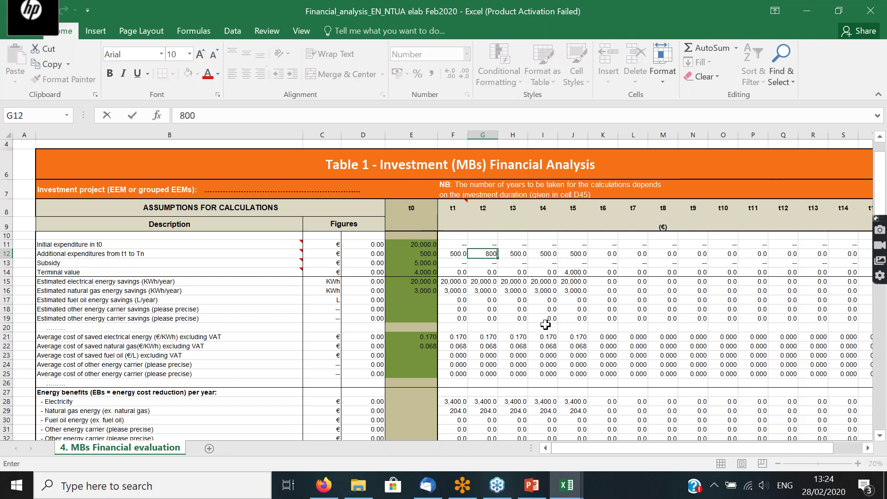
pyautogui.moveTo(550, 254); pyautogui.dragTo(573, 264)
# - Inspect the t0 additional expenditure, subsidy and terminal value inputs, plus the terminal value formula in year t5
pyautogui.click(417, 257)
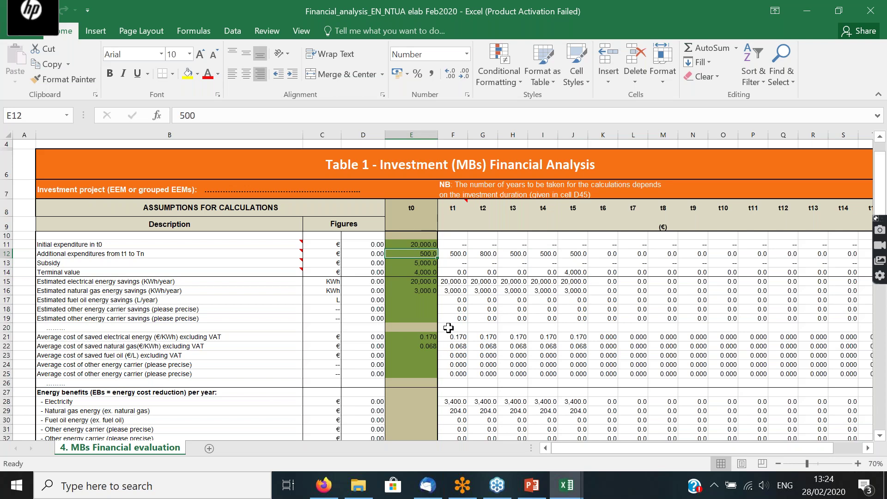
pyautogui.press('Down')
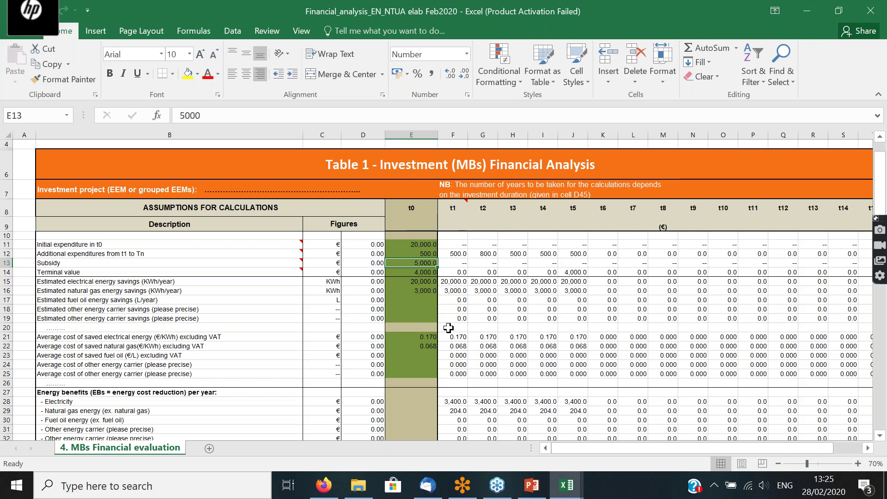
pyautogui.press('Down')
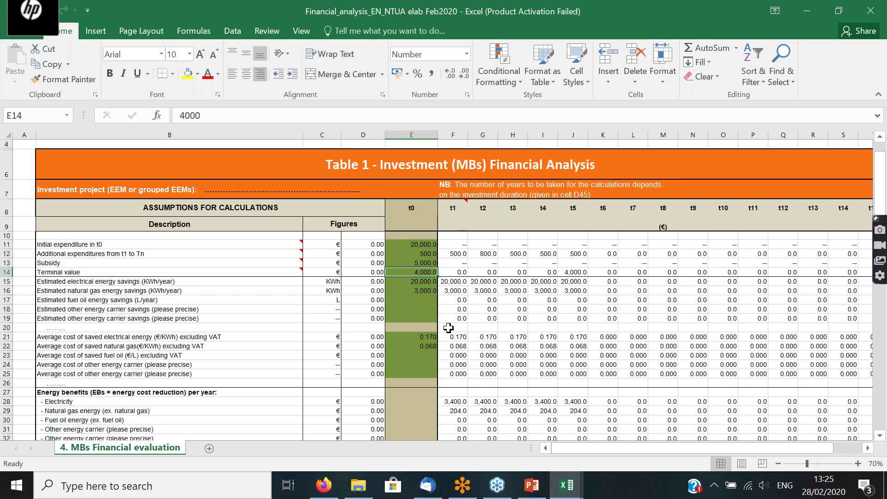
pyautogui.click(578, 271)
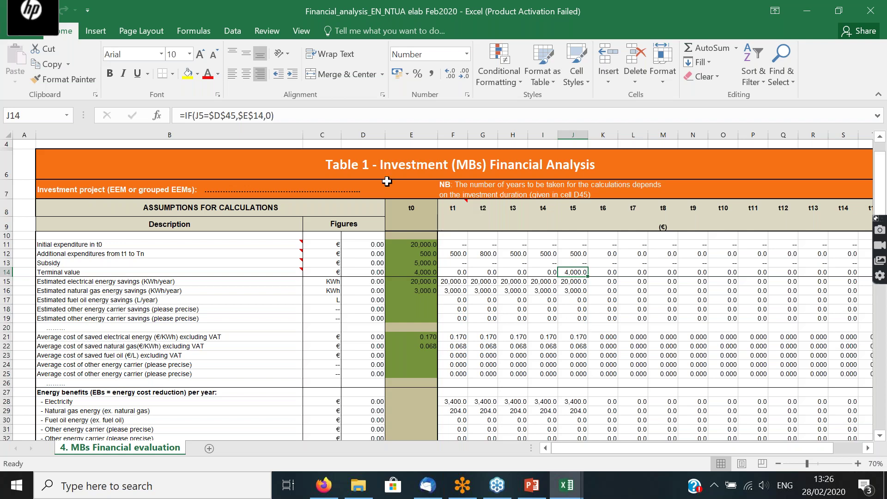
# - Examine the estimated electrical, natural gas and fuel oil savings rows, their t0 inputs and the initial expenditure
pyautogui.scroll(-1, 440, 319)
pyautogui.click(424, 203)
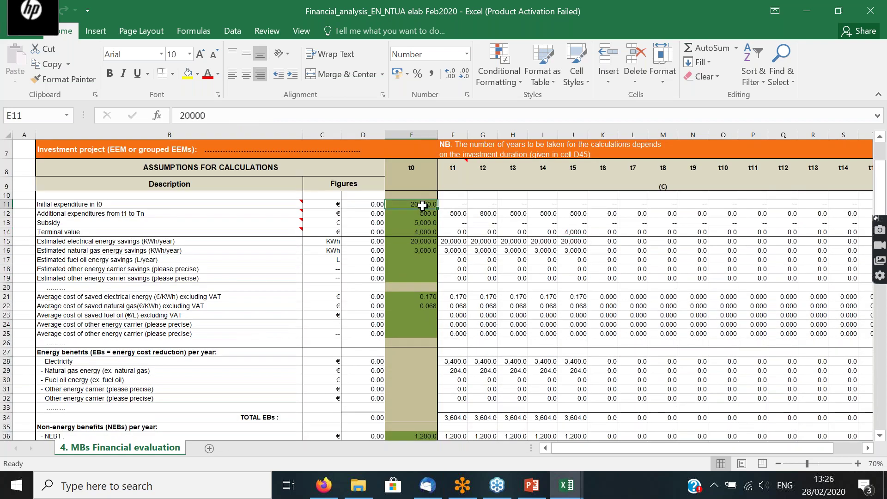
pyautogui.click(422, 241)
pyautogui.click(424, 253)
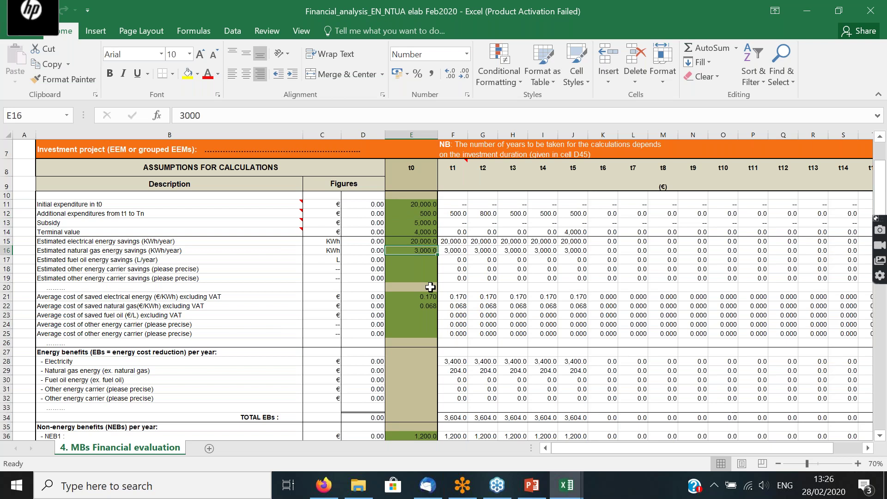
pyautogui.click(117, 241)
pyautogui.click(115, 251)
pyautogui.click(115, 259)
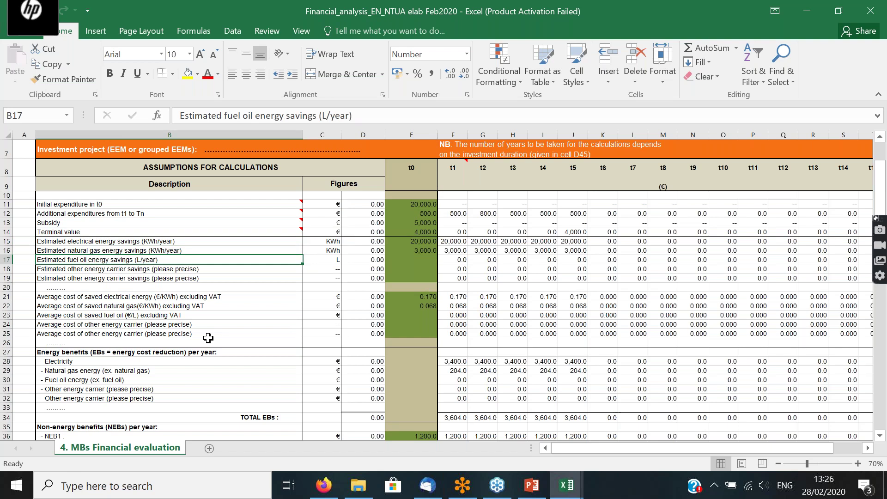
pyautogui.click(120, 234)
pyautogui.click(107, 251)
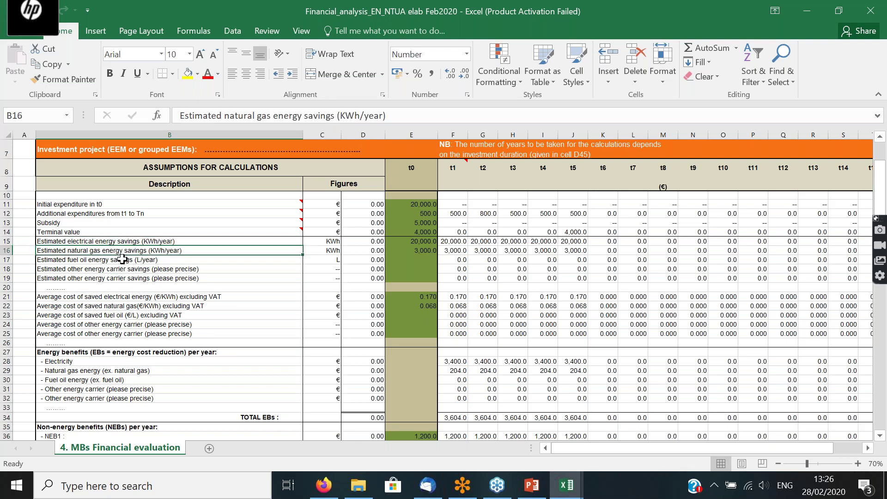
pyautogui.click(108, 261)
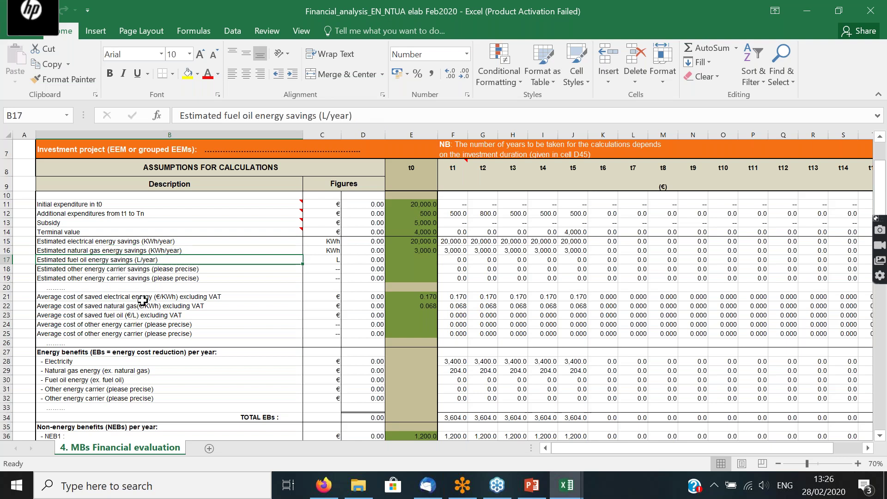
pyautogui.click(423, 241)
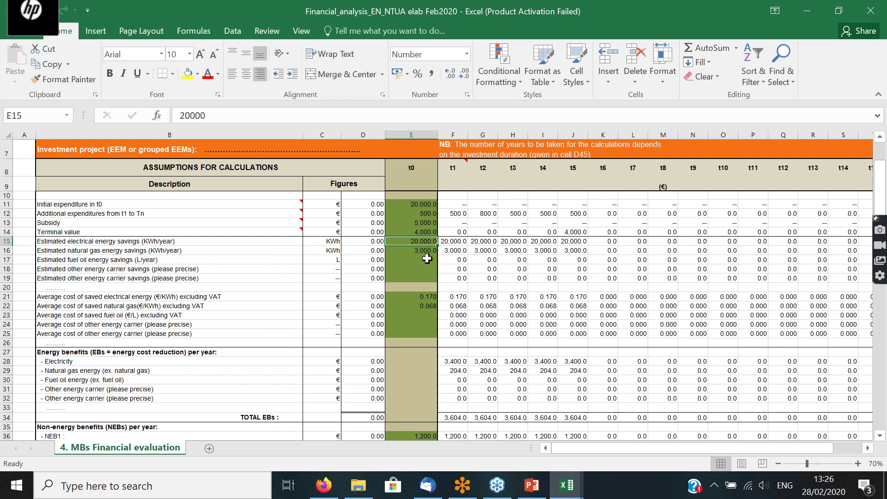
pyautogui.click(413, 203)
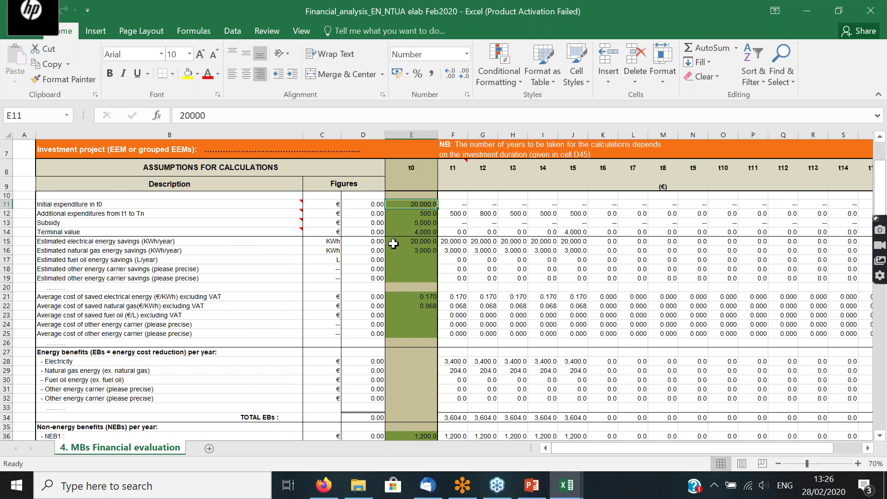
pyautogui.click(432, 249)
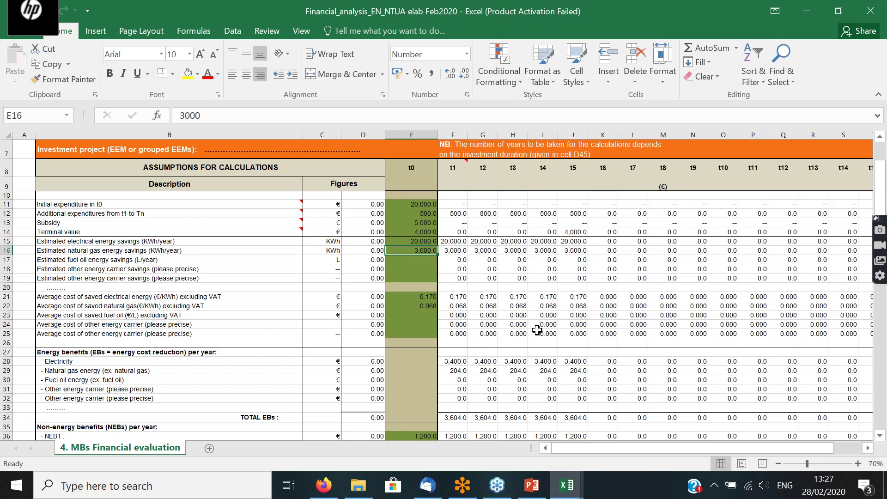
# - Review the average costs of saved energy in E21:E23 and the expenditure, subsidy and terminal value inputs in E11:E14
pyautogui.click(428, 297)
pyautogui.press('Down')
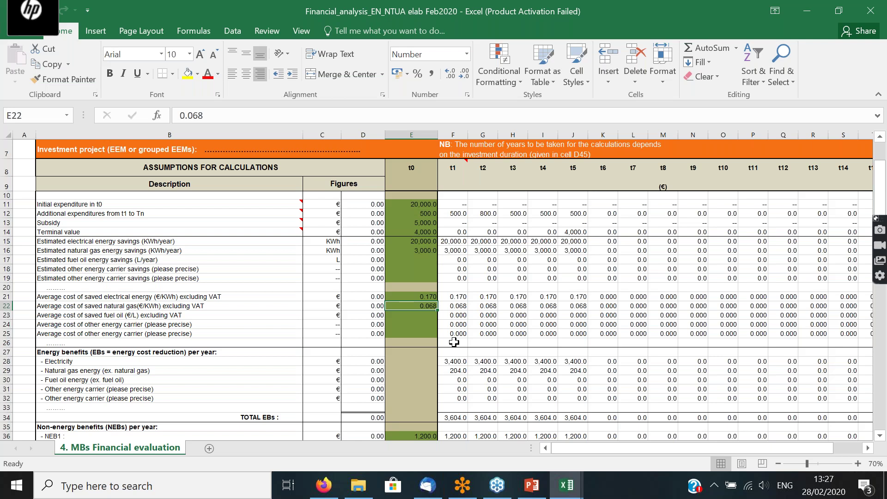
pyautogui.moveTo(413, 298); pyautogui.dragTo(412, 316)
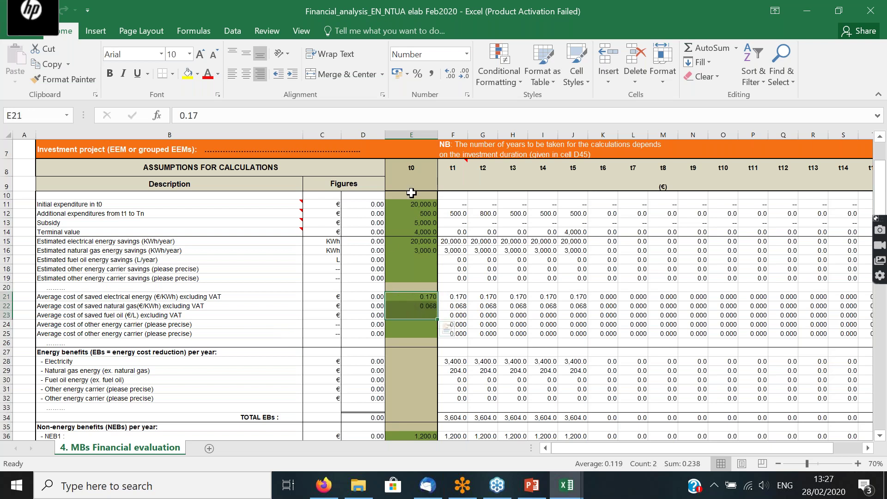
pyautogui.click(407, 206)
pyautogui.moveTo(407, 206); pyautogui.dragTo(411, 232)
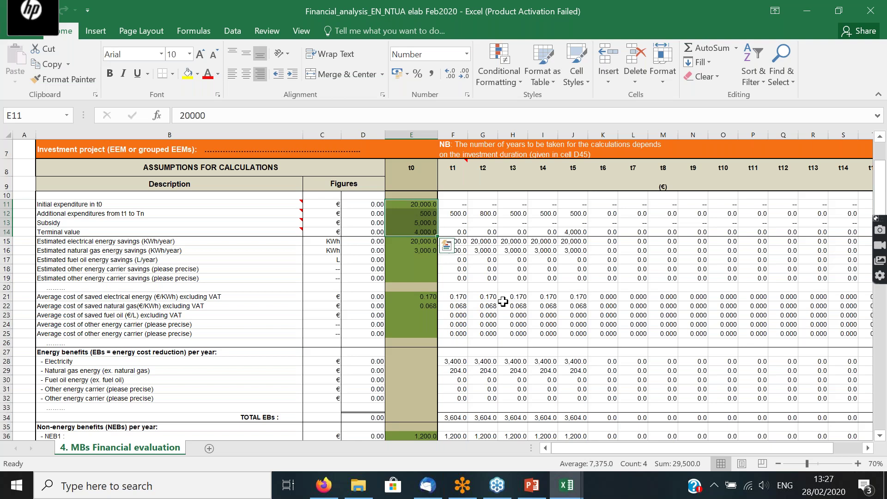
# - Check the average natural gas cost input in E22 and the t1 electrical energy savings formula in F15
pyautogui.click(436, 303)
pyautogui.scroll(-2, 435, 299)
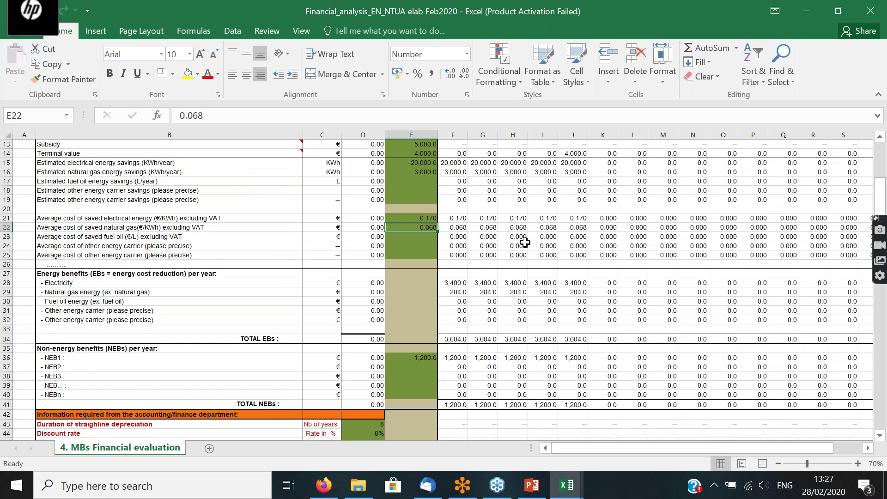
pyautogui.scroll(1, 494, 261)
pyautogui.scroll(1, 468, 259)
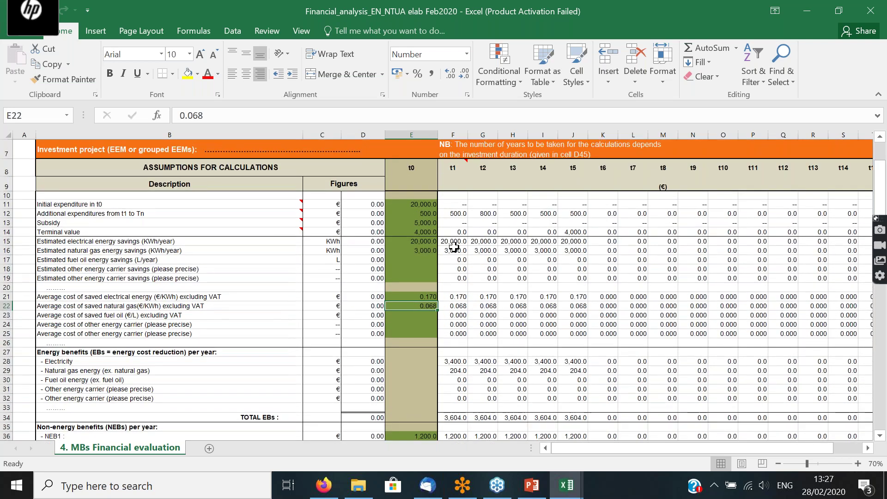
pyautogui.click(456, 241)
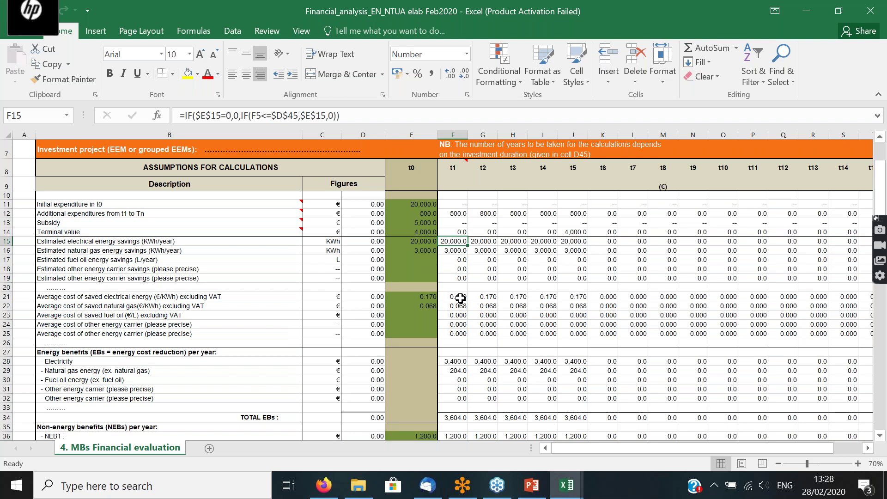
# - Examine the electricity and natural gas benefits for t1 to t5 in F28:J29, plus the natural gas savings in F16:J16
pyautogui.click(459, 362)
pyautogui.scroll(-1, 474, 379)
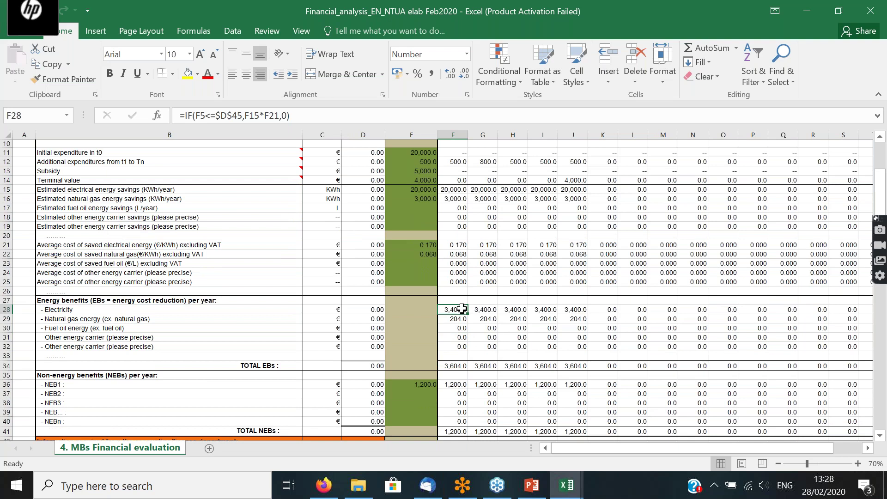
pyautogui.moveTo(461, 309); pyautogui.dragTo(573, 307)
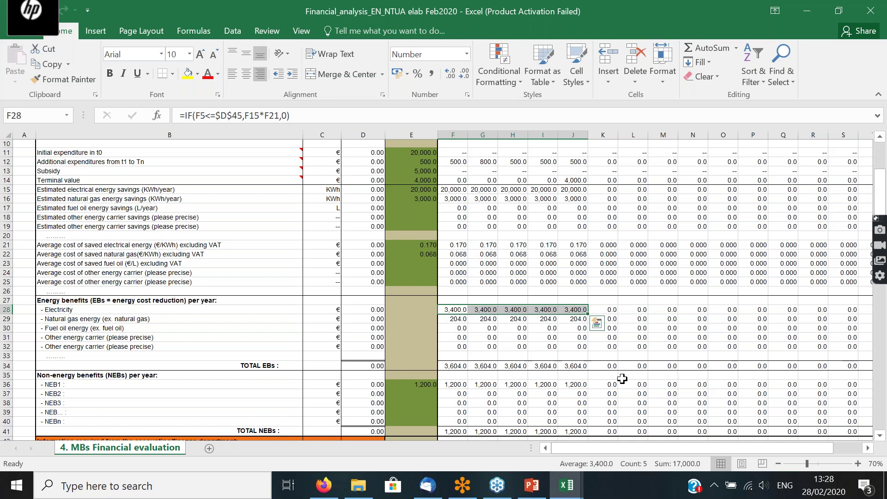
pyautogui.click(455, 317)
pyautogui.moveTo(454, 316); pyautogui.dragTo(575, 318)
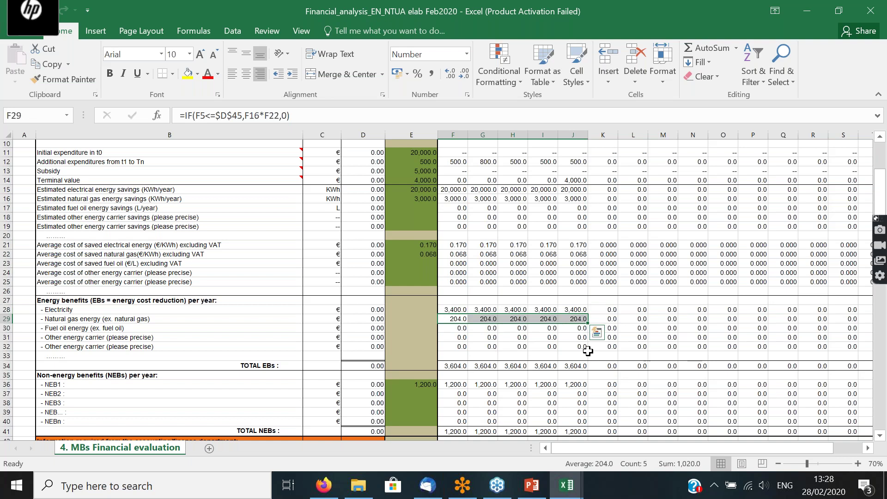
pyautogui.moveTo(458, 199); pyautogui.dragTo(574, 198)
# - Review the total energy benefits for years t1 to t5 in F34:J34 and their sum formula
pyautogui.scroll(-1, 522, 352)
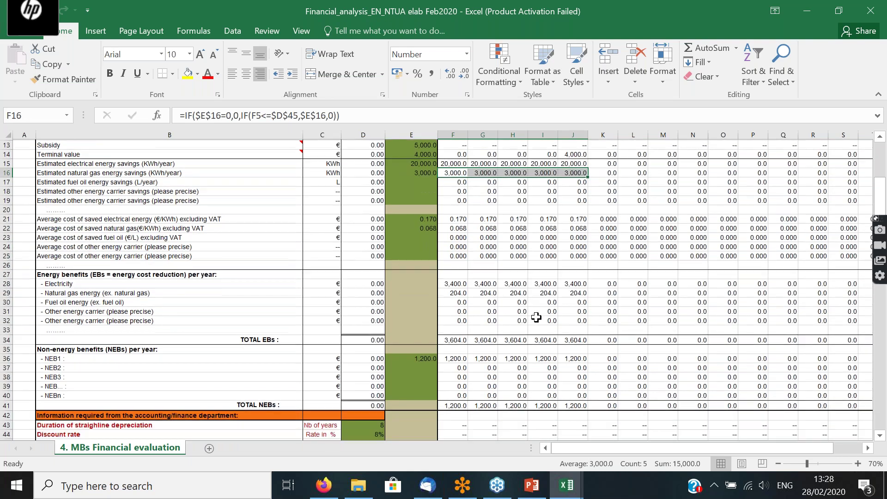
pyautogui.scroll(-2, 490, 328)
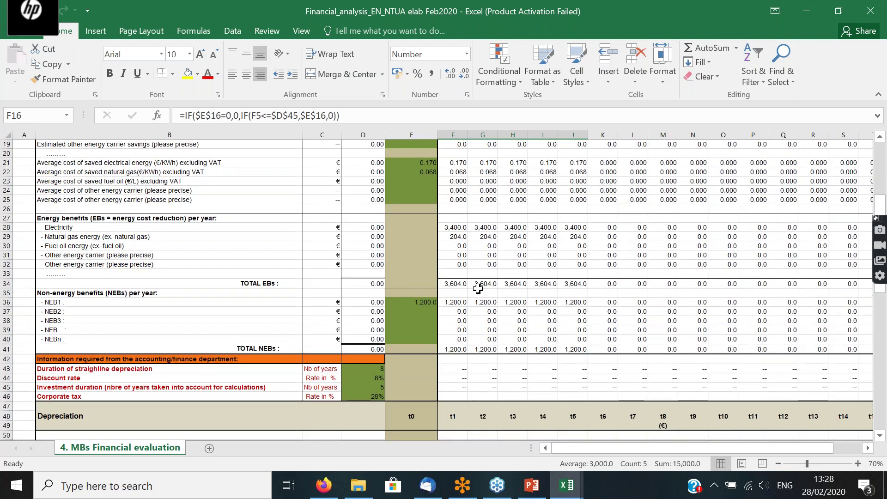
pyautogui.moveTo(452, 281); pyautogui.dragTo(573, 282)
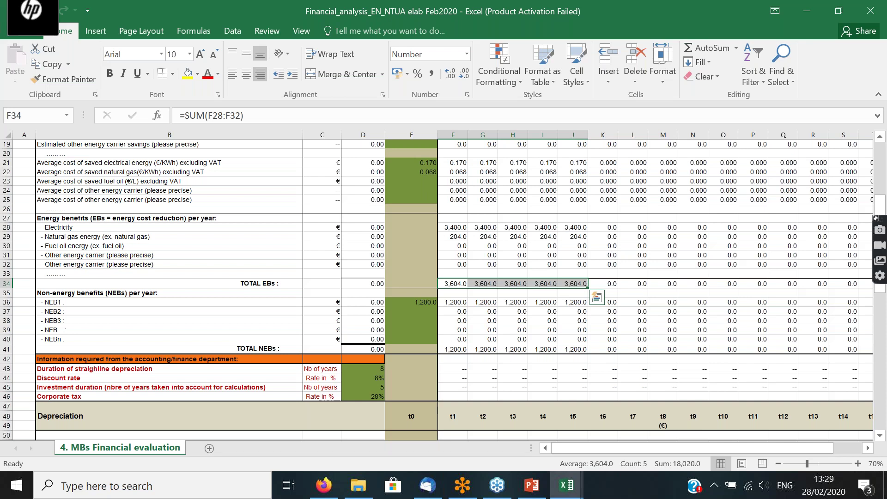
pyautogui.moveTo(456, 283); pyautogui.dragTo(573, 284)
# - Compare the initial expenditure, yearly additional expenditures, subsidy and terminal value inputs with the total energy benefits in F34:J34
pyautogui.scroll(6, 522, 226)
pyautogui.scroll(-2, 490, 292)
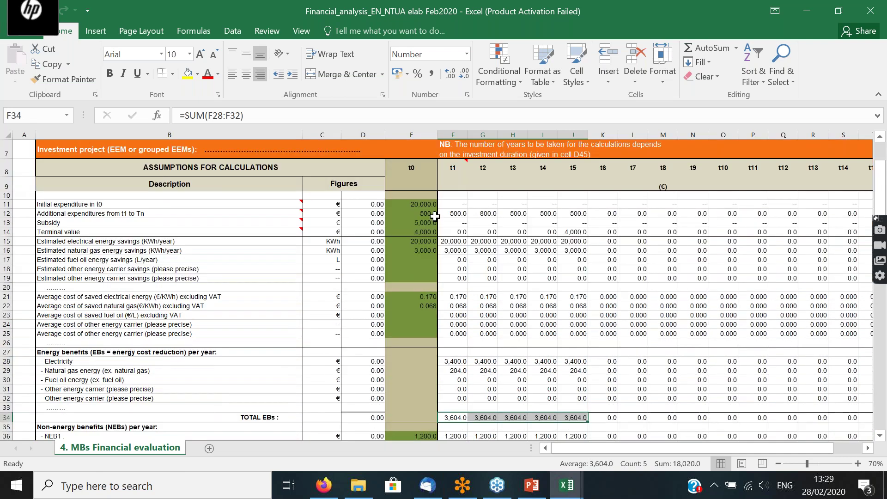
pyautogui.click(421, 204)
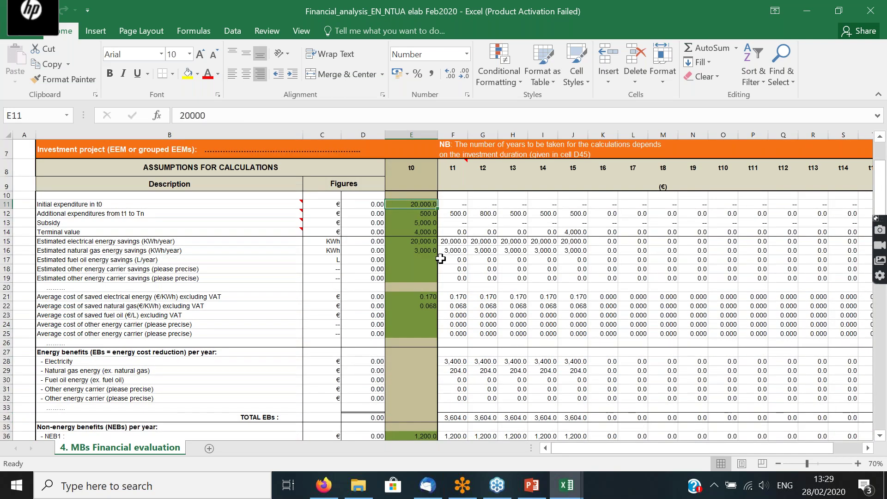
pyautogui.moveTo(452, 214); pyautogui.dragTo(573, 214)
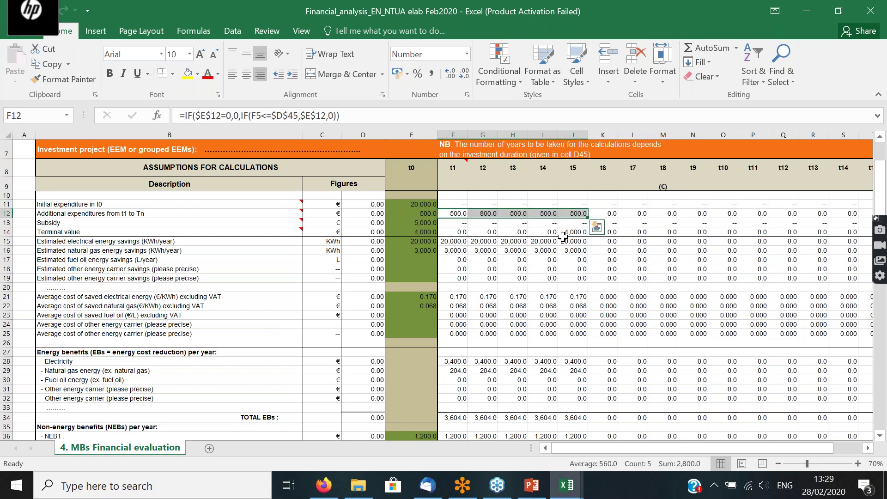
pyautogui.click(408, 223)
pyautogui.click(421, 233)
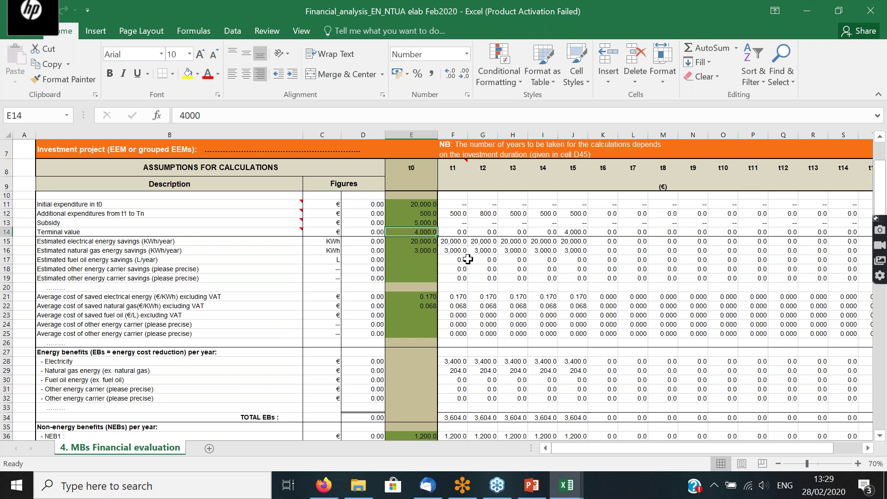
pyautogui.scroll(-4, 468, 259)
pyautogui.moveTo(455, 283); pyautogui.dragTo(568, 284)
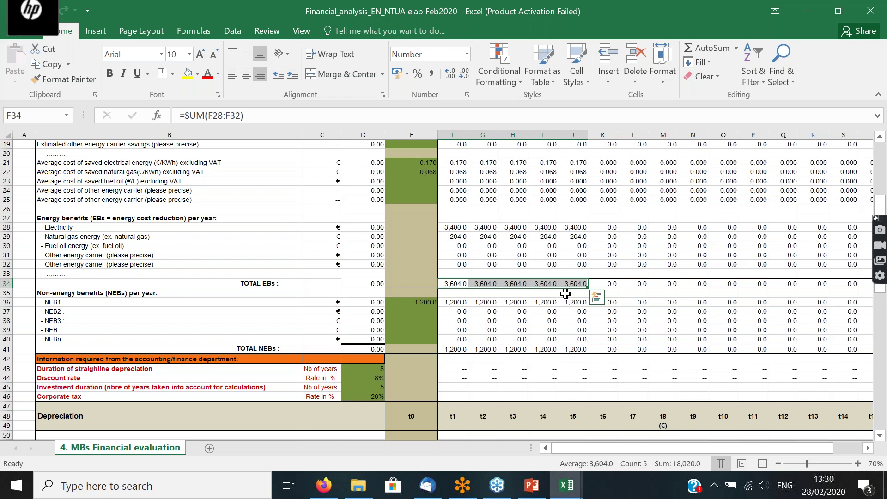
# - Examine the non-energy benefits section: the NEB1 input in E36, its yearly values in F36:J36 and the totals in F41:J41
pyautogui.scroll(-3, 568, 286)
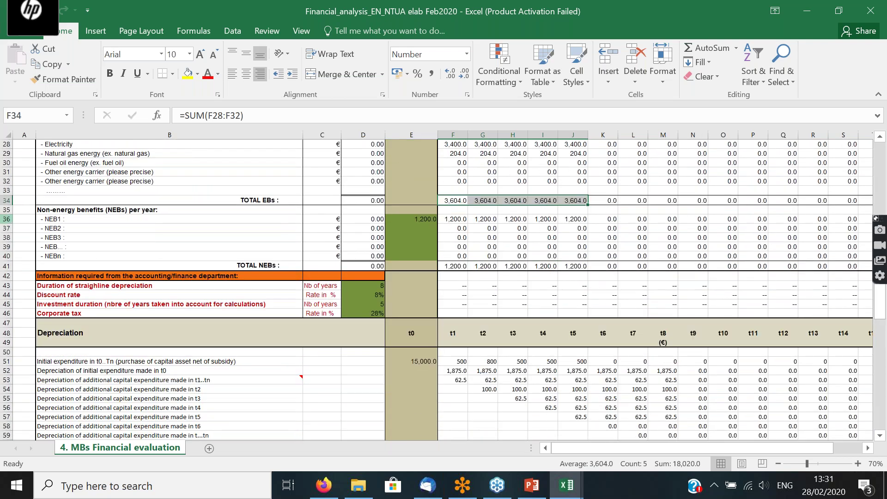
pyautogui.click(54, 210)
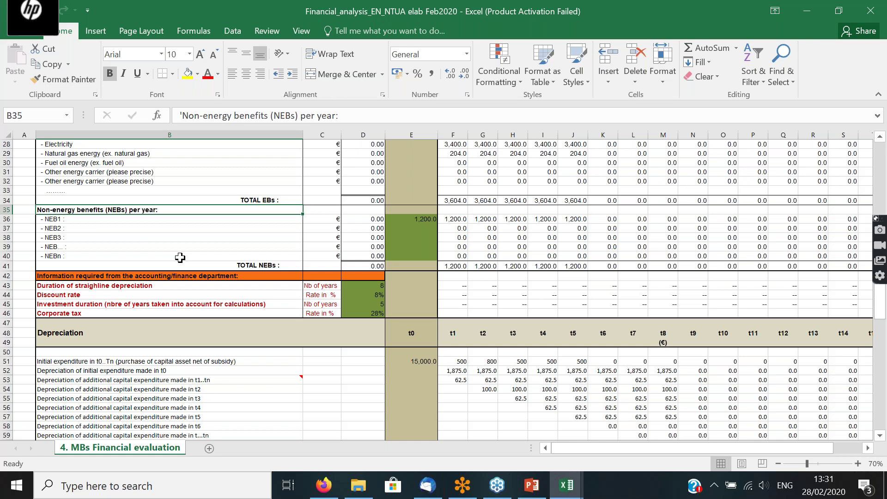
pyautogui.click(418, 218)
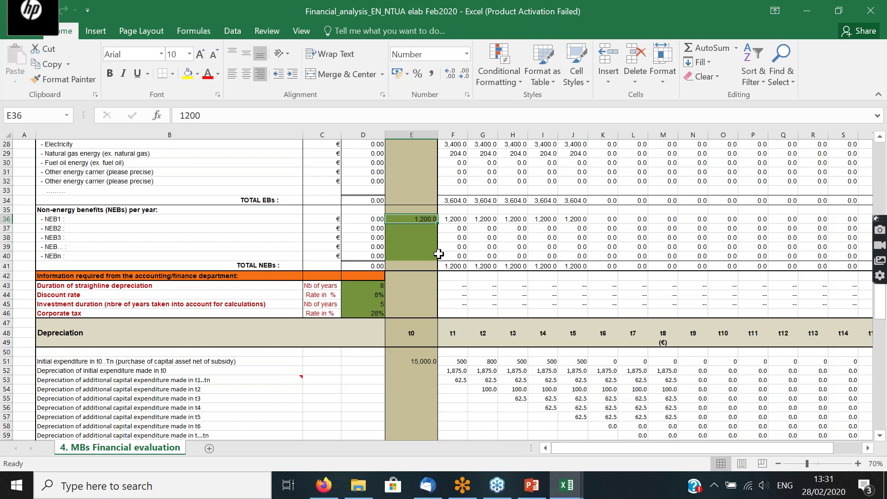
pyautogui.moveTo(456, 219); pyautogui.dragTo(567, 221)
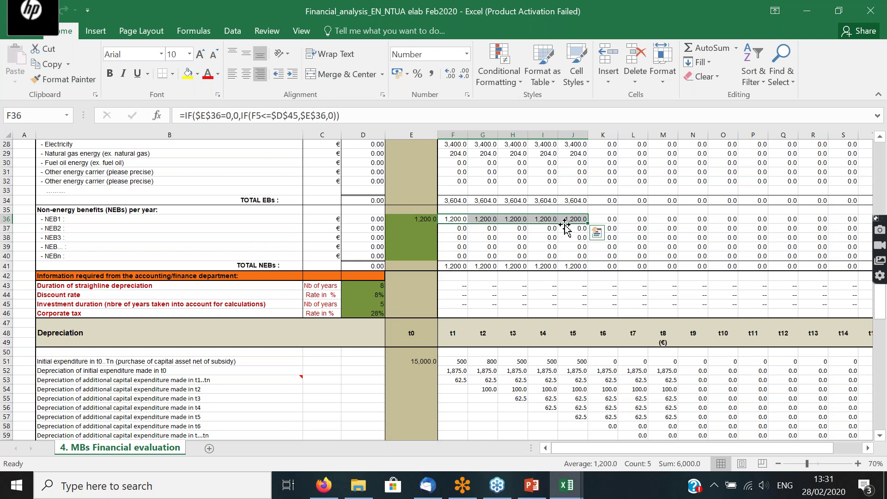
pyautogui.click(459, 265)
pyautogui.moveTo(458, 265); pyautogui.dragTo(573, 266)
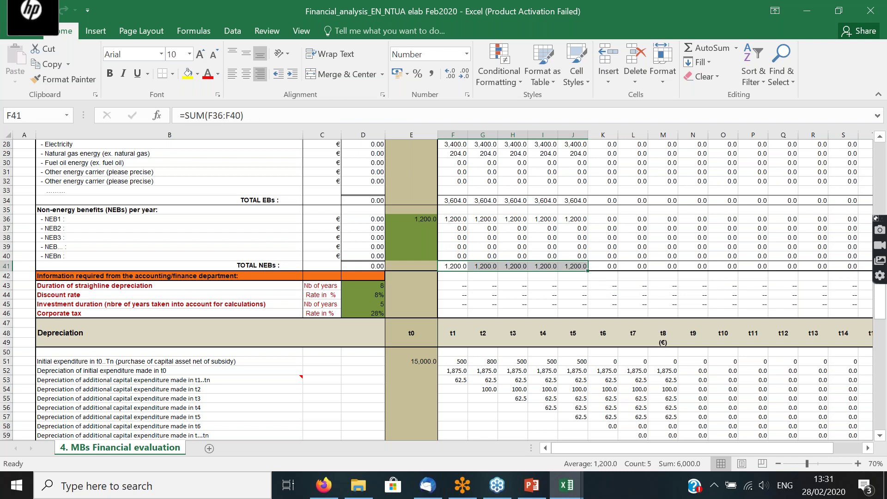
pyautogui.scroll(-2, 599, 277)
pyautogui.scroll(-1, 599, 272)
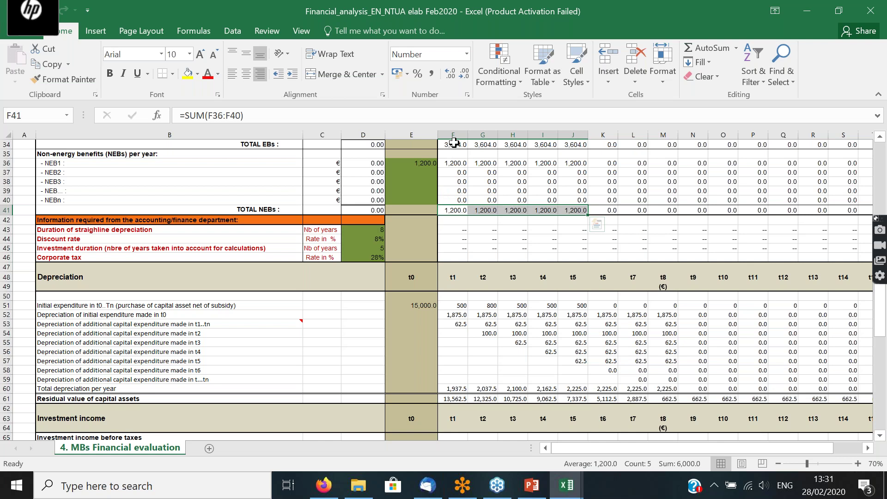
pyautogui.scroll(2, 454, 143)
# - Inspect the expenditure formulas of the Depreciation section in row 51, from t0 in E51 through t5 in J51
pyautogui.scroll(-4, 470, 291)
pyautogui.scroll(-2, 470, 292)
pyautogui.scroll(1, 471, 244)
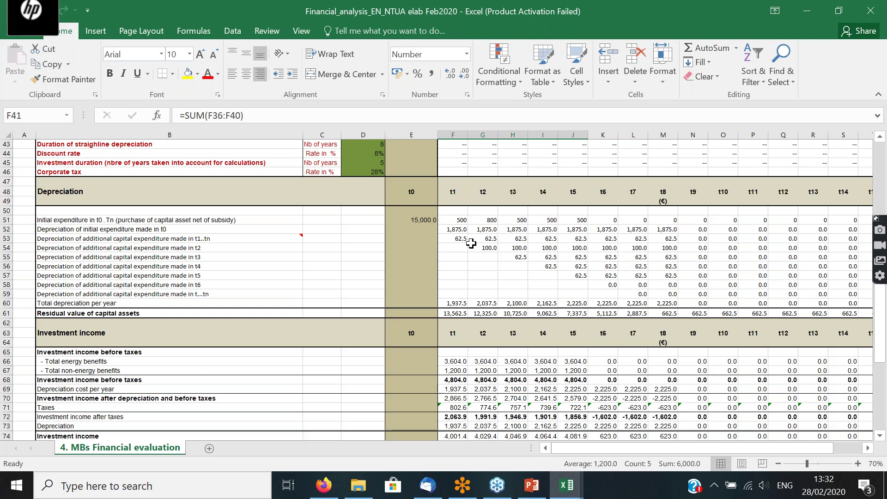
pyautogui.click(408, 221)
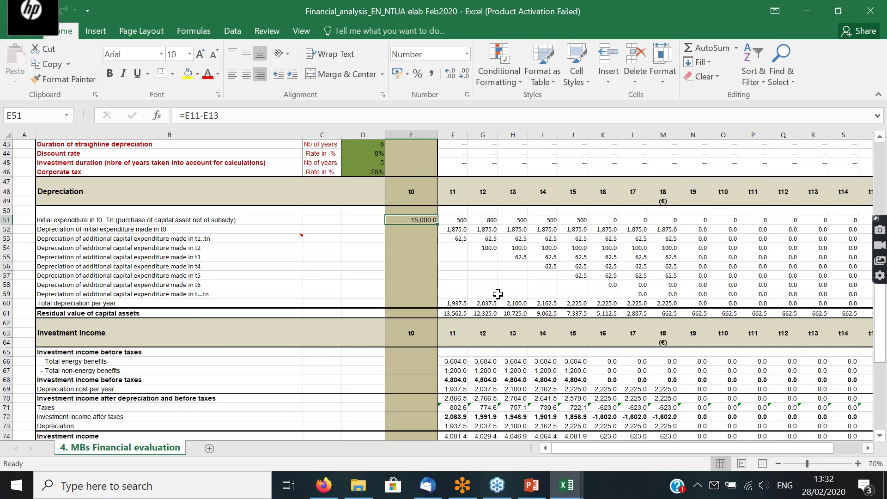
pyautogui.click(455, 220)
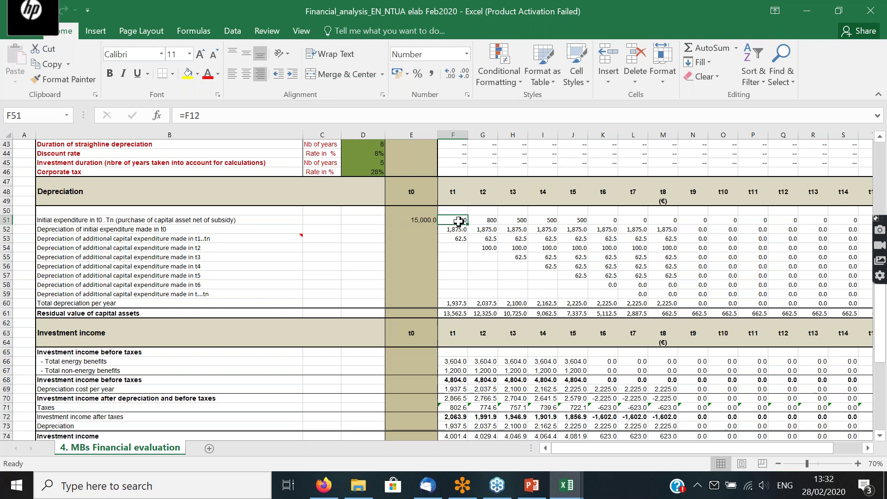
pyautogui.click(488, 219)
pyautogui.click(518, 219)
pyautogui.click(545, 220)
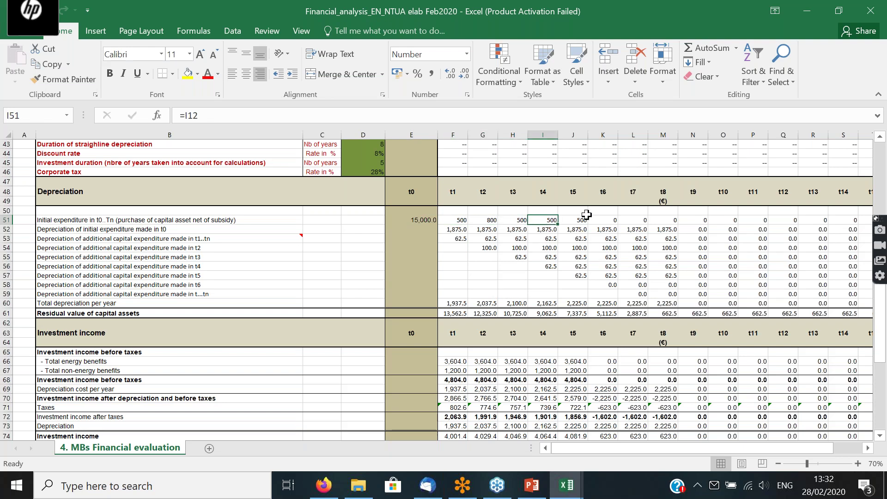
pyautogui.click(579, 213)
pyautogui.click(578, 221)
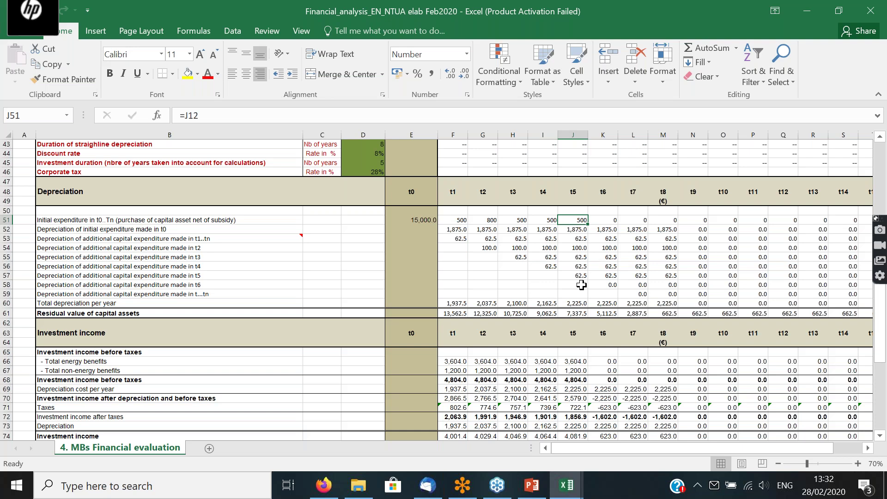
# - Examine the depreciation formula for the initial expenditure in F52, its source in E51 and the yearly amounts in F52:M52
pyautogui.scroll(1, 467, 268)
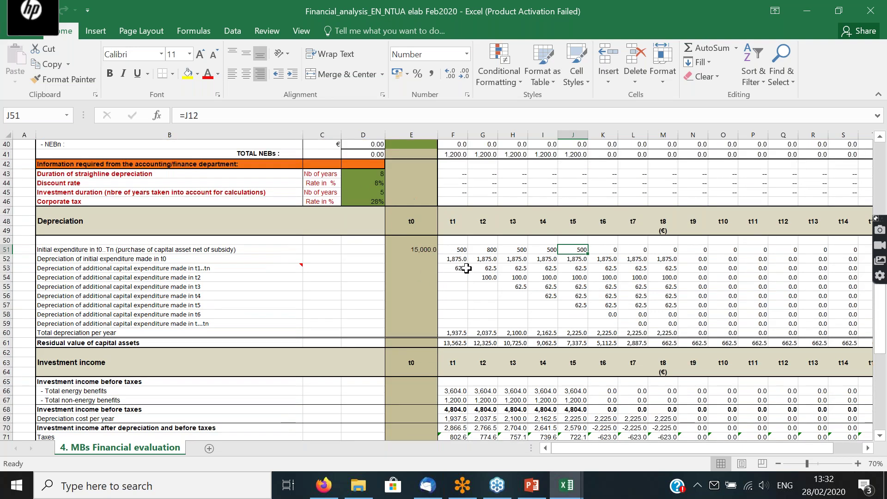
pyautogui.scroll(1, 467, 268)
pyautogui.click(455, 286)
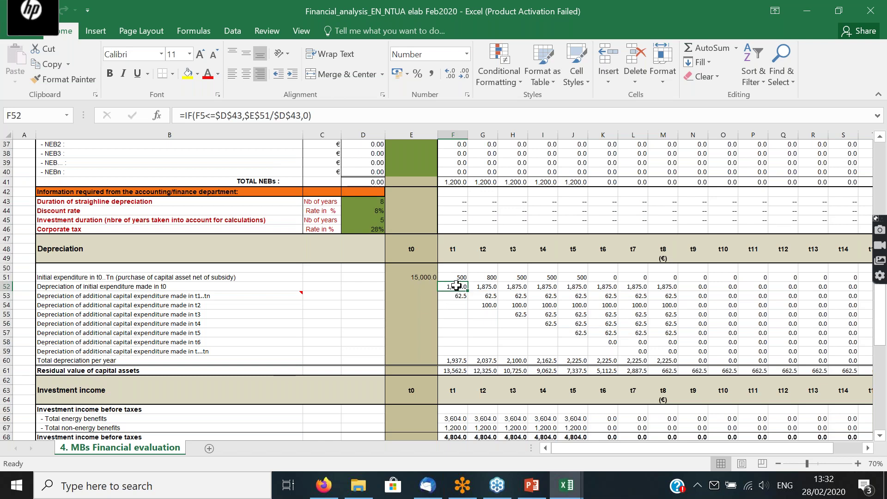
pyautogui.click(413, 279)
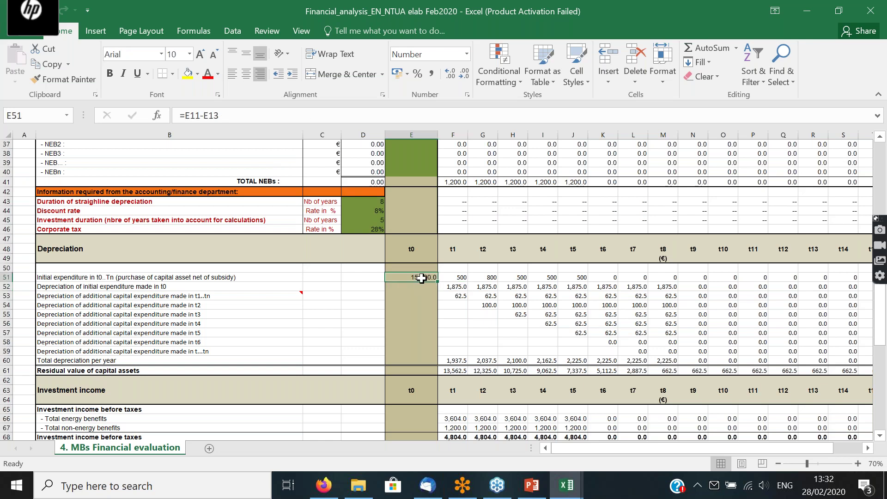
pyautogui.click(459, 287)
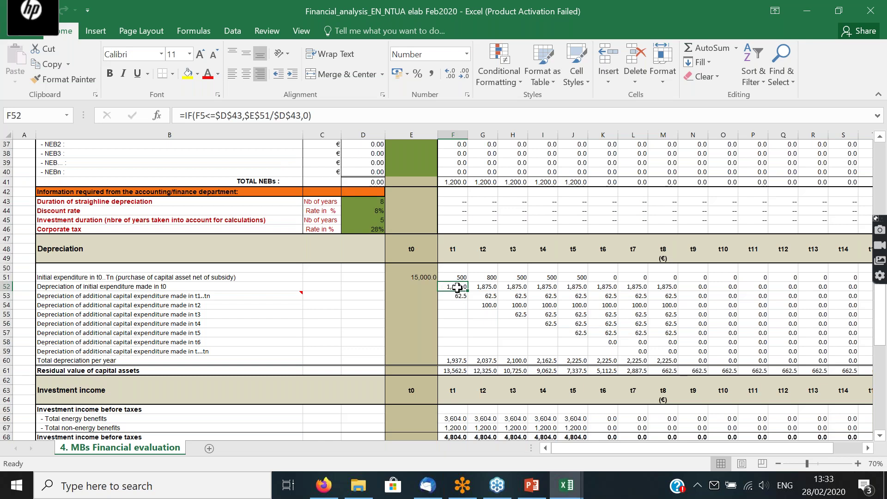
pyautogui.moveTo(462, 287); pyautogui.dragTo(668, 290)
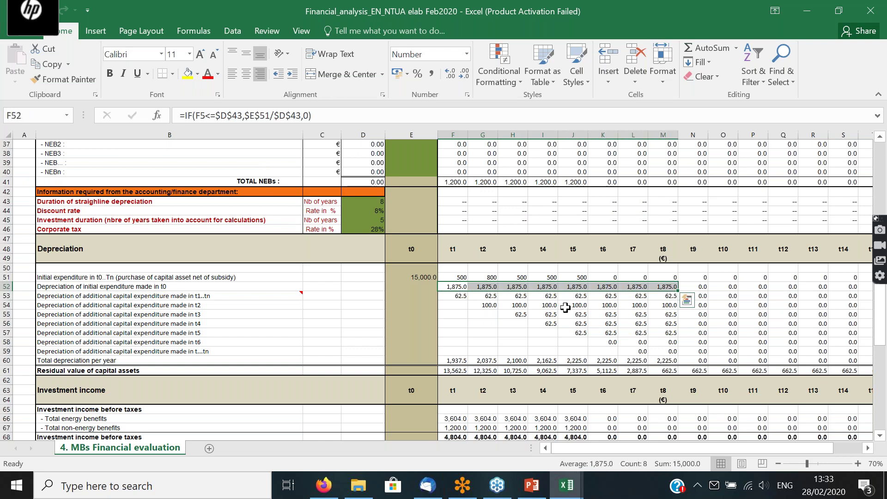
# - Trace the initial expenditure's depreciation back to the net expenditure in E51 and the straight-line depreciation duration in D43
pyautogui.click(456, 288)
pyautogui.click(419, 276)
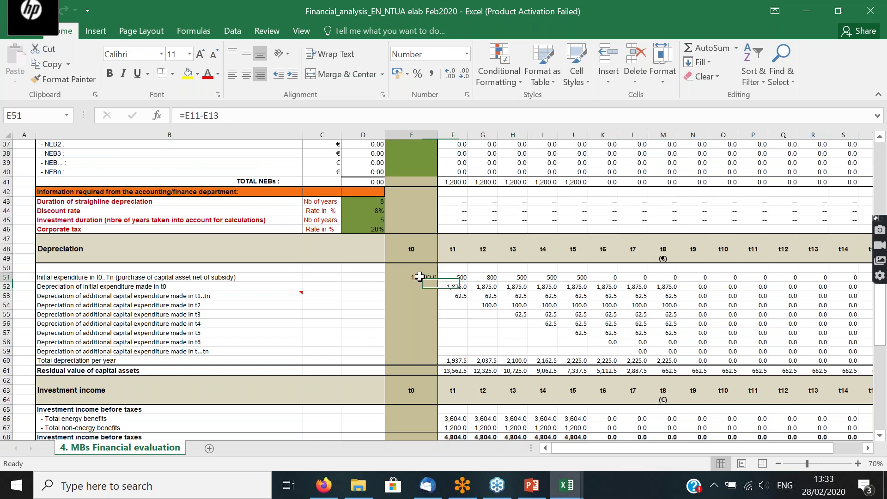
pyautogui.click(373, 202)
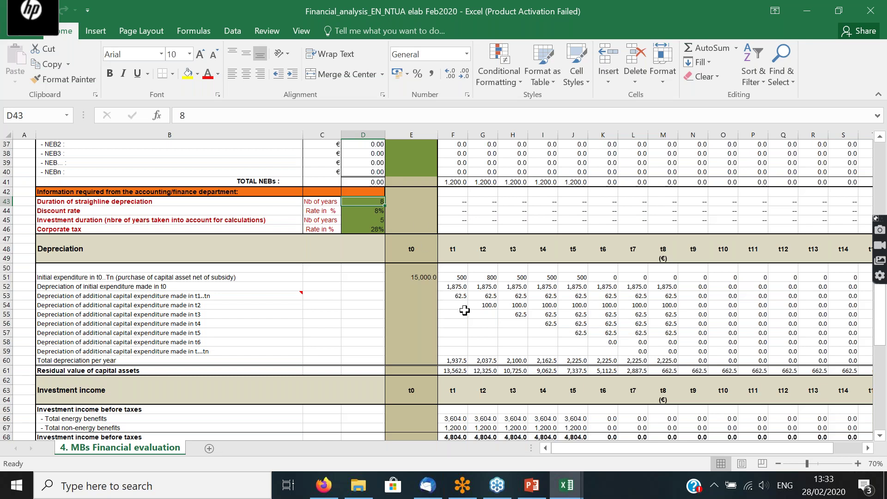
pyautogui.click(433, 277)
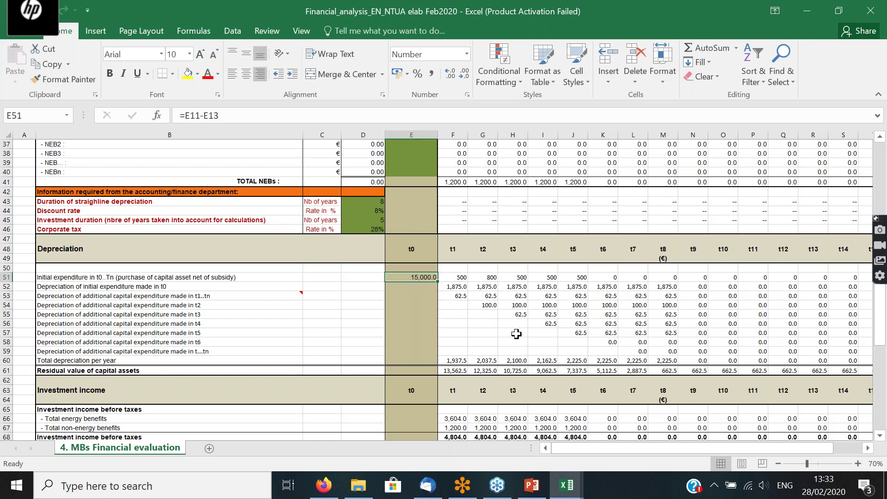
# - Examine the depreciation of additional capital expenditures in rows 53 to 57 against the yearly expenditures in row 51, through t8
pyautogui.moveTo(460, 296); pyautogui.dragTo(668, 296)
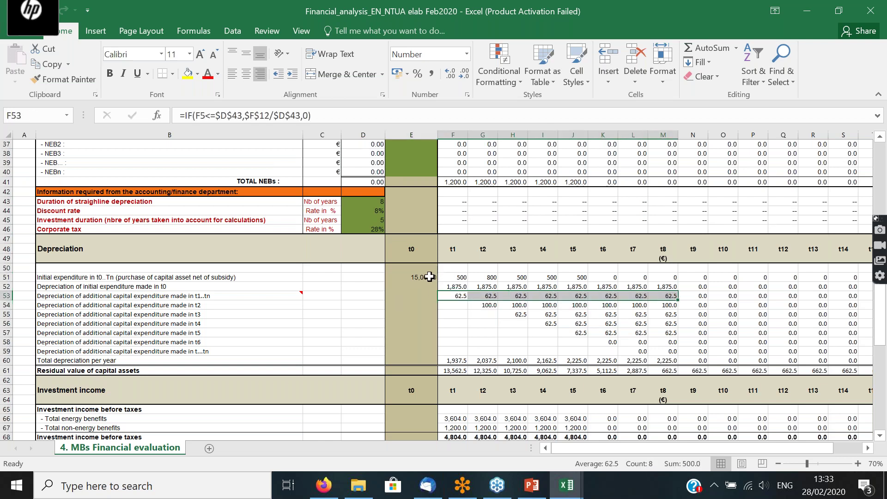
pyautogui.click(455, 277)
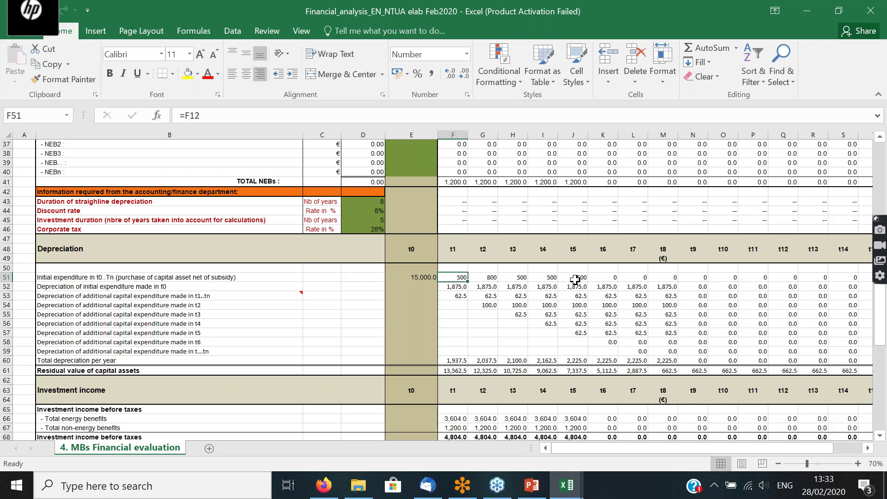
pyautogui.click(461, 297)
pyautogui.moveTo(465, 294); pyautogui.dragTo(665, 296)
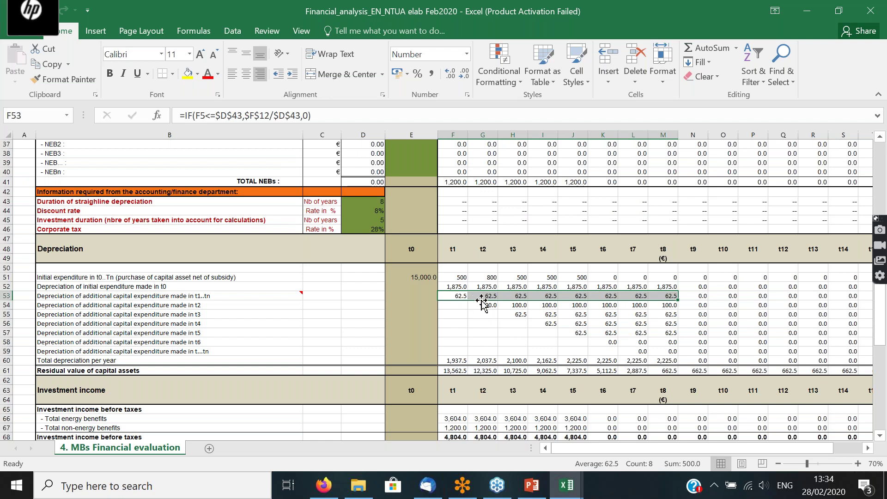
pyautogui.moveTo(490, 307); pyautogui.dragTo(666, 306)
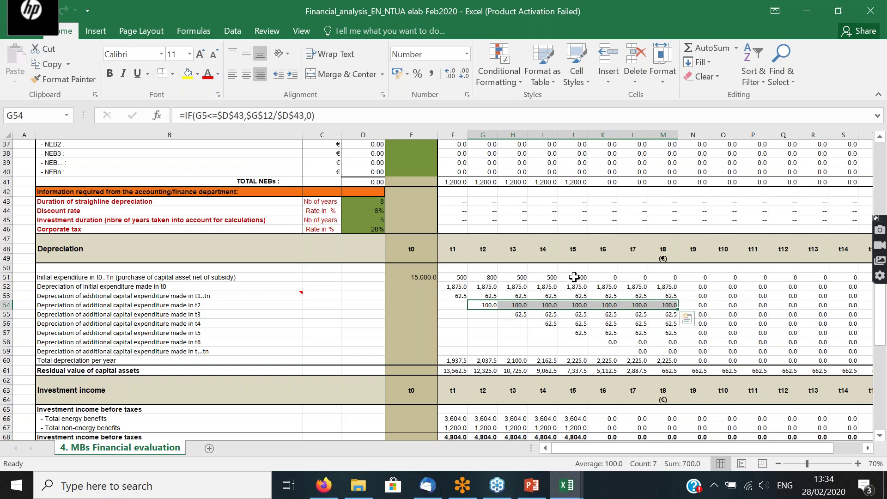
pyautogui.click(574, 277)
pyautogui.click(575, 324)
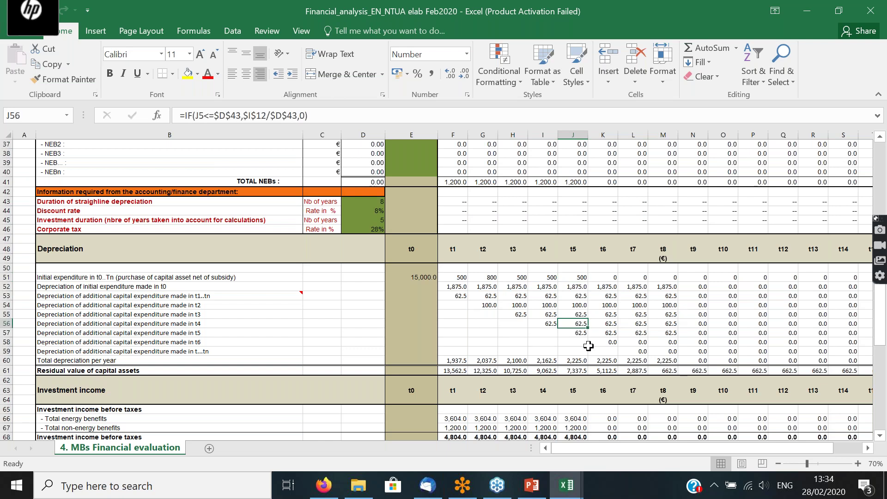
pyautogui.moveTo(543, 332); pyautogui.dragTo(573, 333)
pyautogui.click(657, 249)
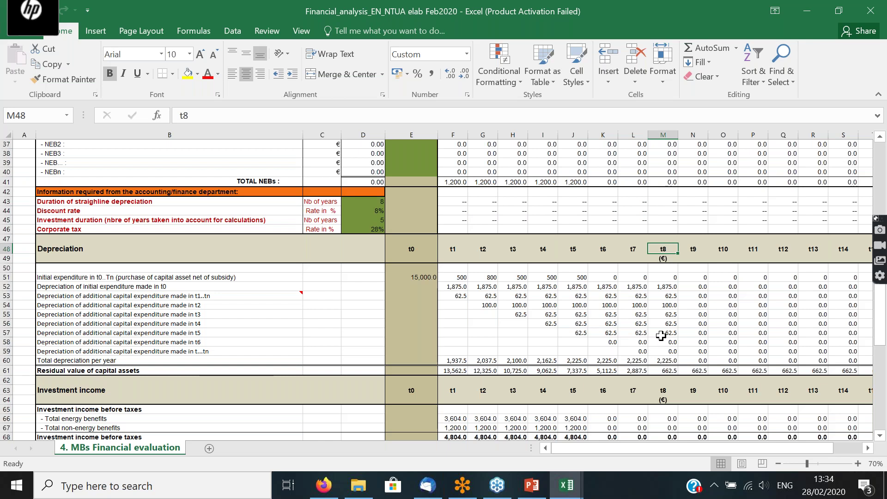
# - Inspect the total depreciation per year in F60:M60, starting from the expenditures in E51:F51 and the t1 depreciation amounts
pyautogui.click(406, 276)
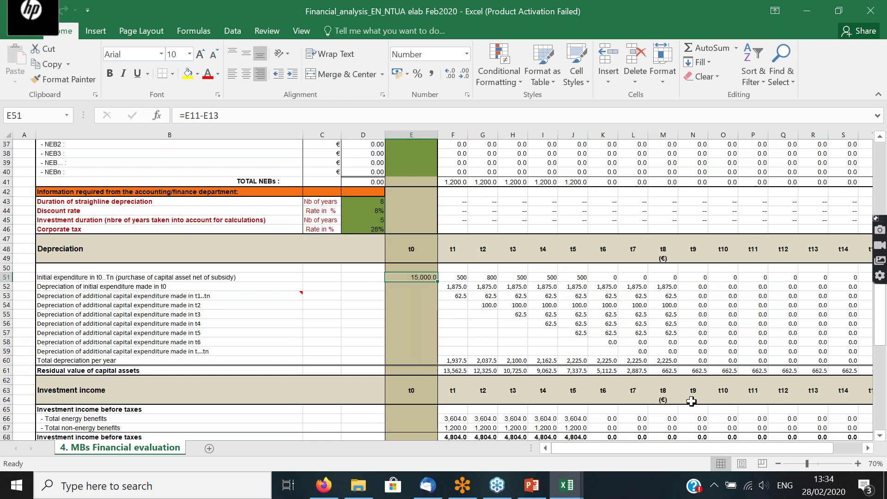
pyautogui.moveTo(462, 277); pyautogui.dragTo(464, 297)
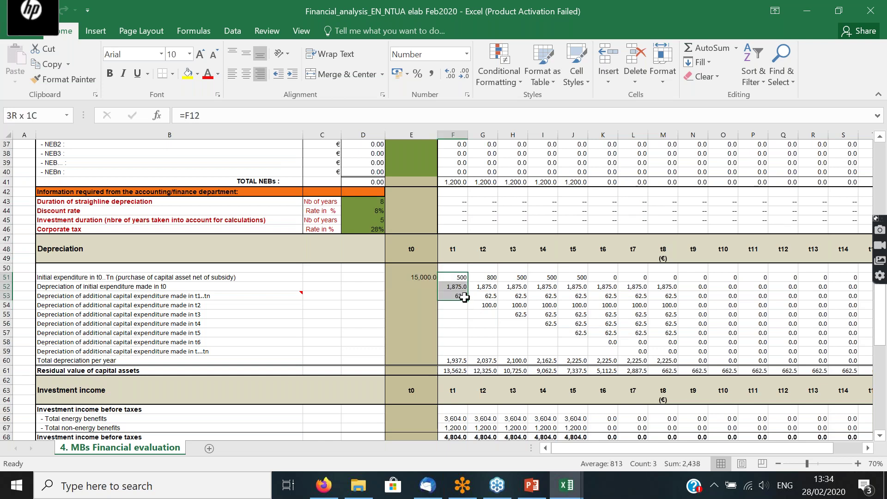
pyautogui.click(460, 361)
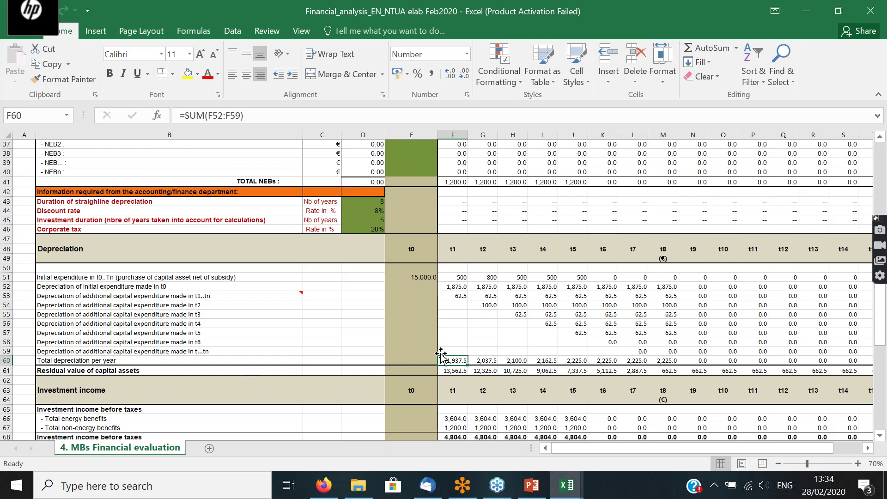
pyautogui.click(490, 361)
pyautogui.click(513, 360)
pyautogui.click(546, 360)
pyautogui.click(580, 360)
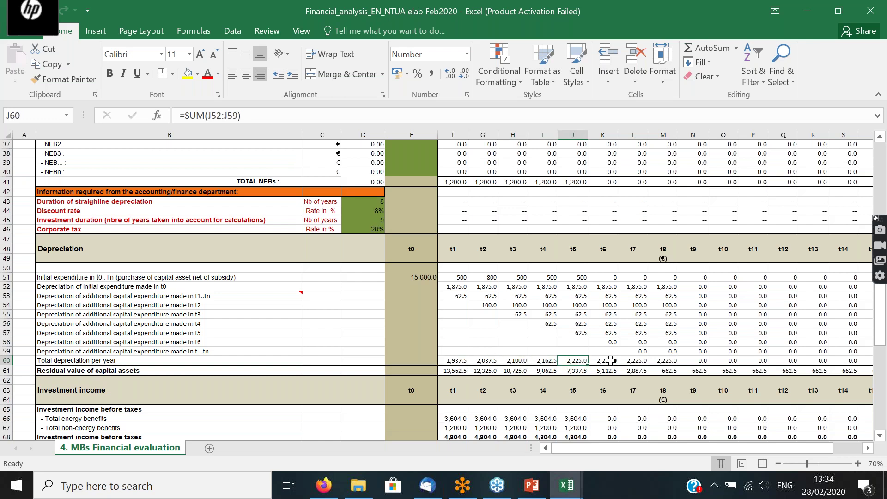
pyautogui.moveTo(603, 360); pyautogui.dragTo(634, 361)
pyautogui.click(672, 361)
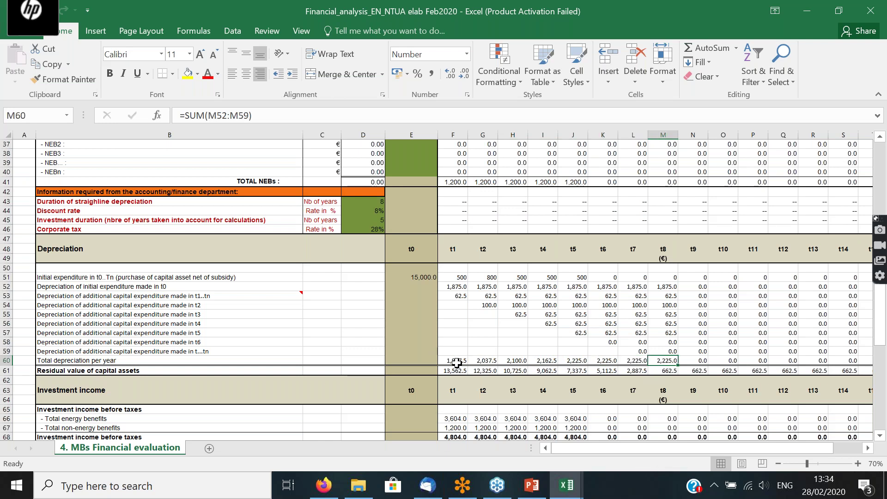
# - Trace the t1 residual value of capital assets in F61 to its sources in E51, F51 and F60
pyautogui.click(459, 360)
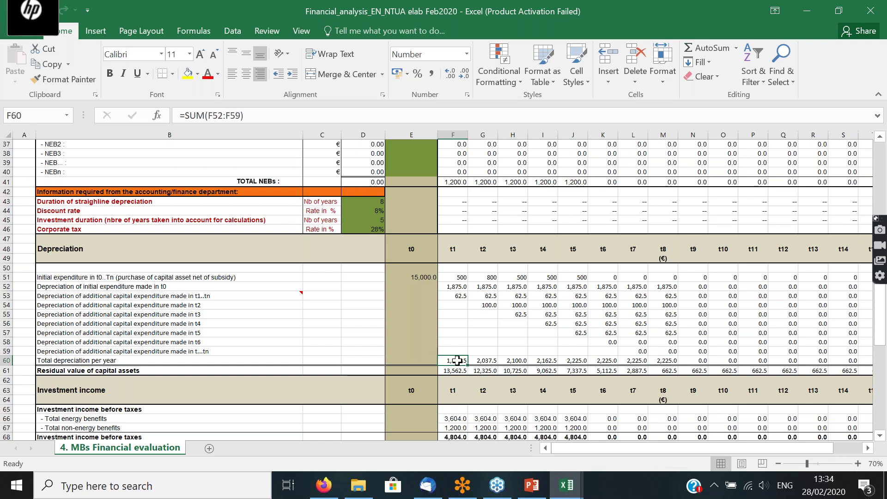
pyautogui.click(426, 276)
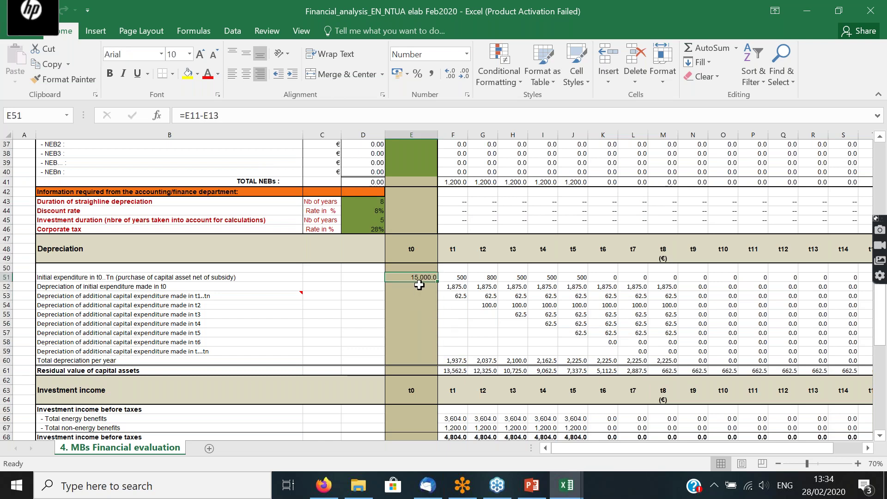
pyautogui.click(460, 277)
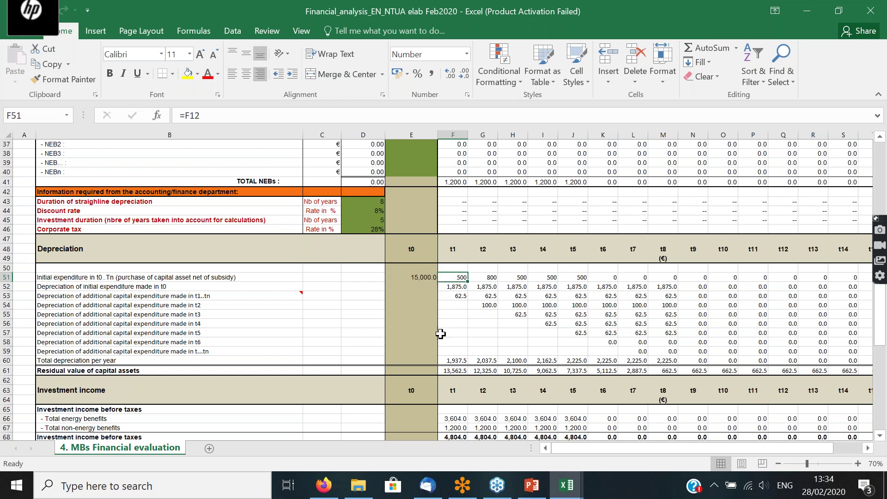
pyautogui.click(455, 371)
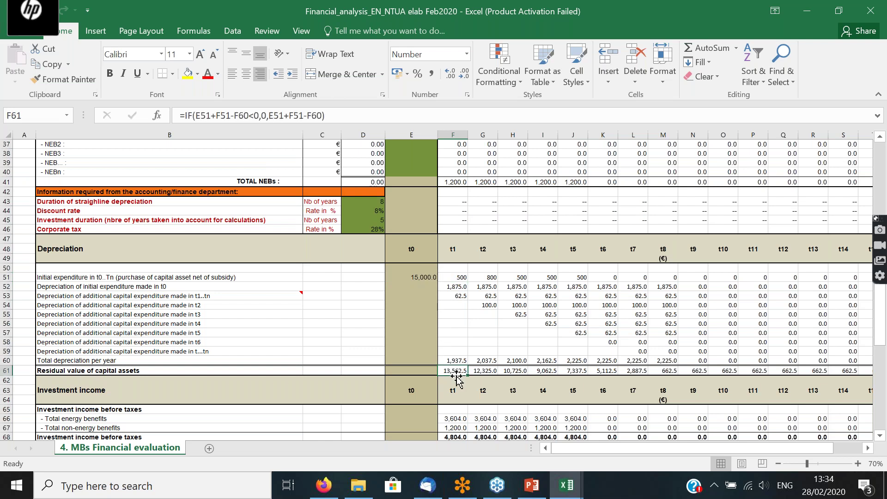
pyautogui.click(419, 278)
pyautogui.click(455, 278)
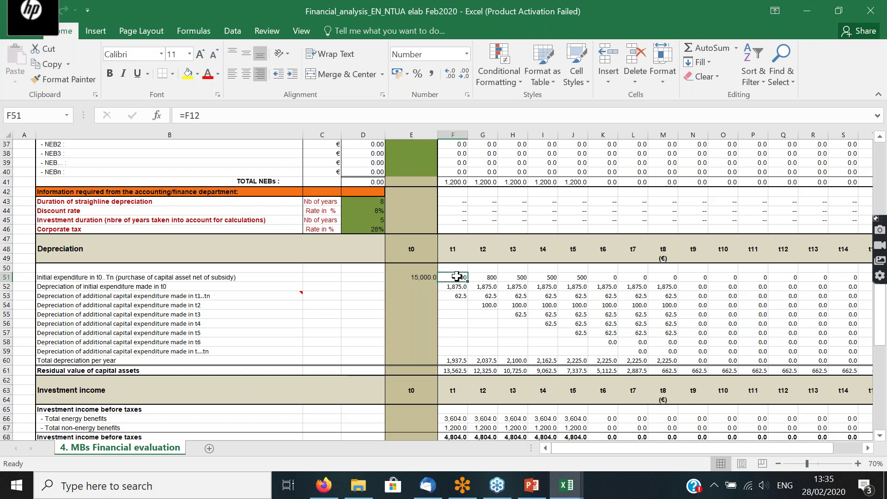
pyautogui.click(455, 369)
pyautogui.click(458, 360)
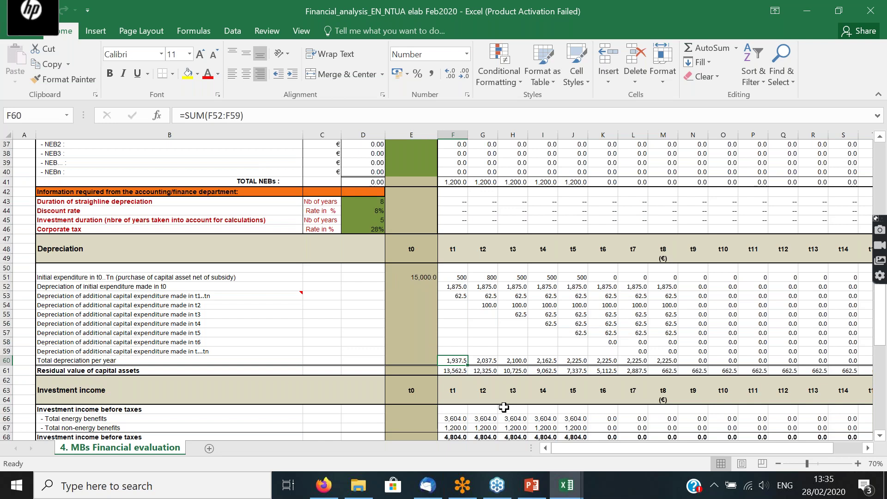
# - Inspect the residual value formulas in row 61 from t1 to t6 and the t2 total depreciation in G60
pyautogui.click(69, 371)
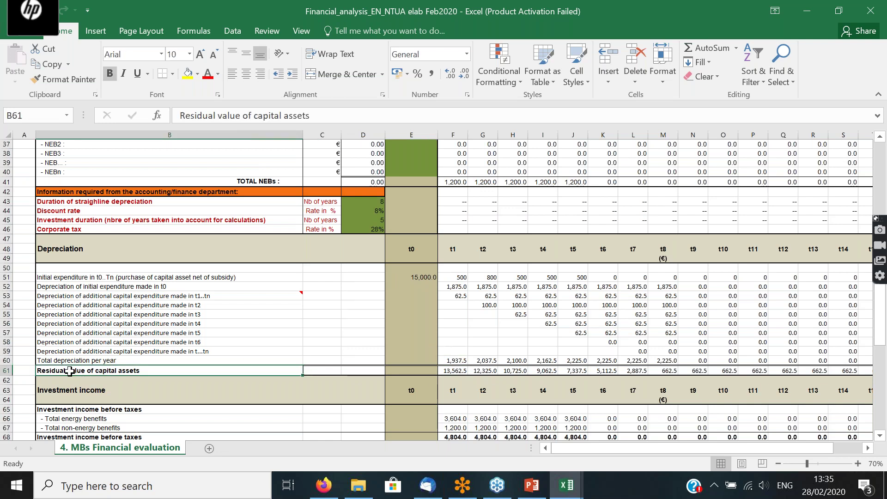
pyautogui.click(461, 371)
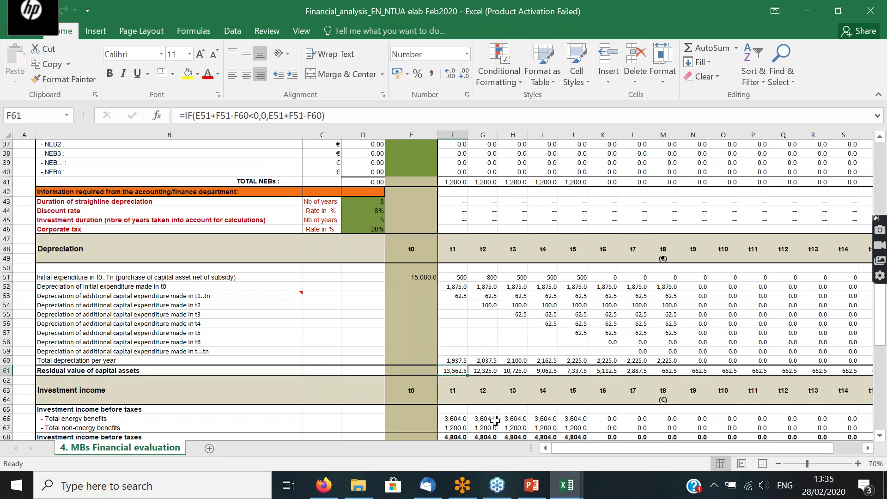
pyautogui.press('Right')
pyautogui.press('Right')
pyautogui.press('Right')
pyautogui.press('Right')
pyautogui.press('Right')
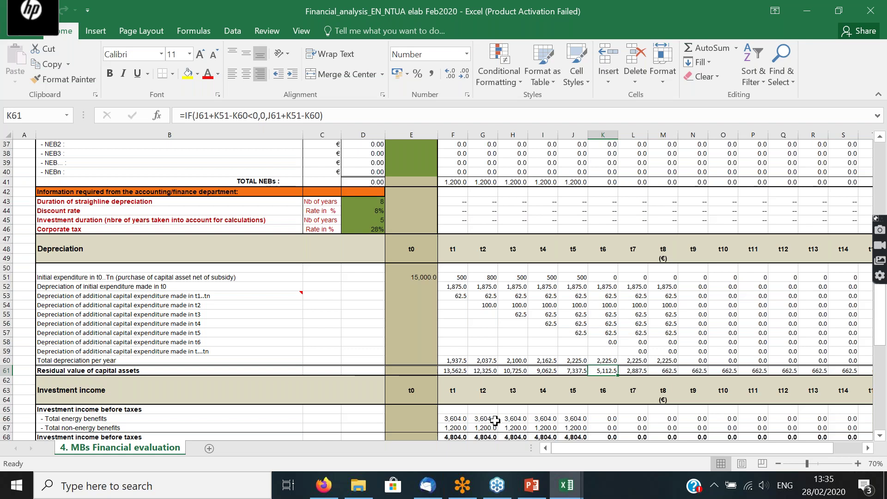
pyautogui.click(491, 361)
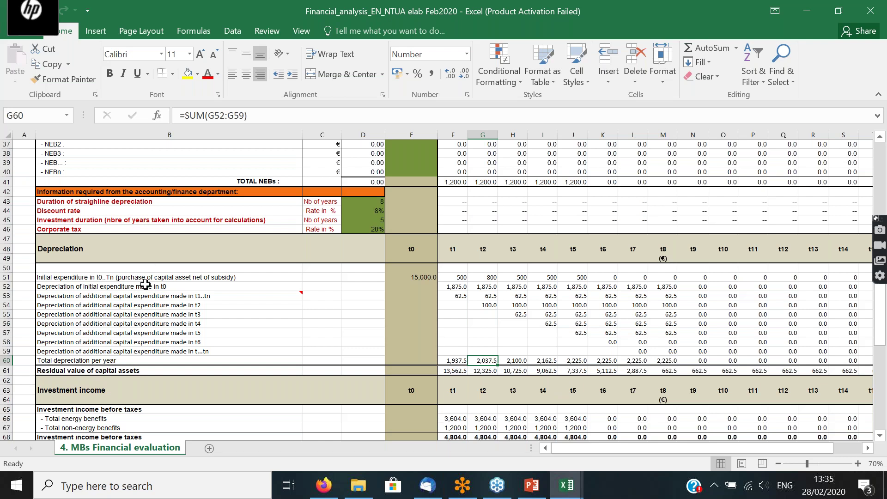
# - Examine the Investment income section's total energy benefits in F66 and total non-energy benefits in F67:J67
pyautogui.scroll(-3, 145, 286)
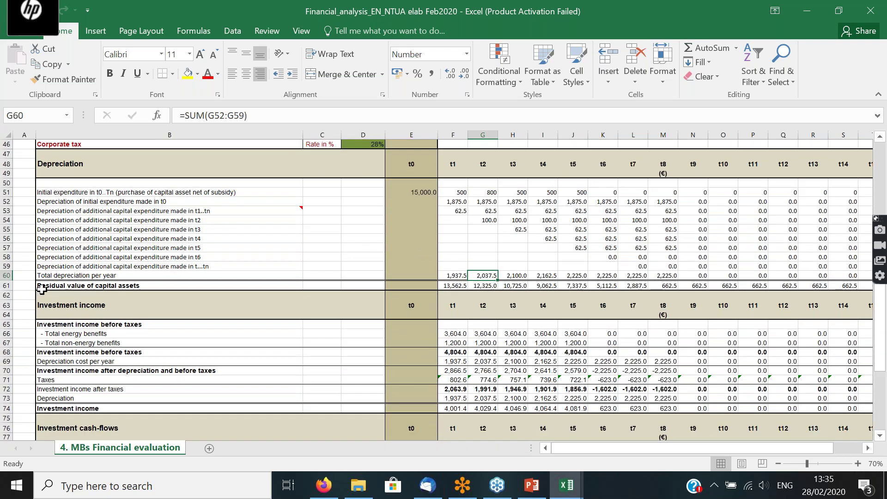
pyautogui.click(41, 289)
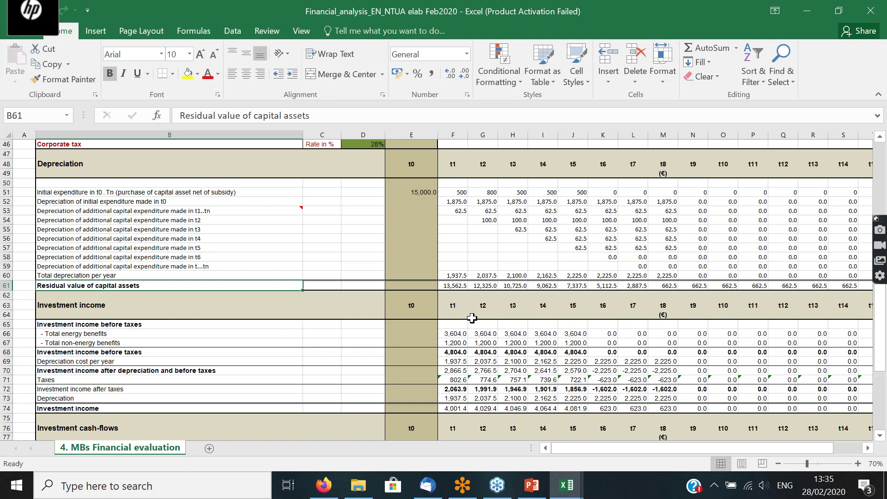
pyautogui.click(451, 335)
pyautogui.scroll(-1, 451, 335)
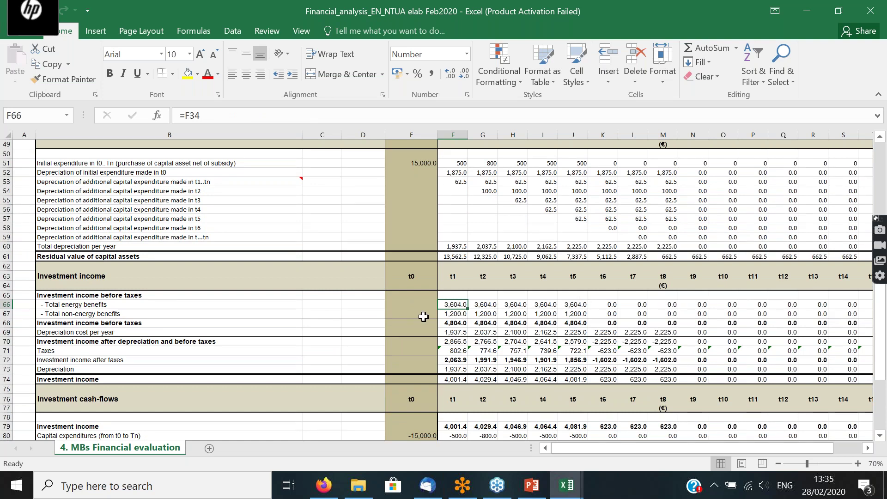
pyautogui.moveTo(448, 314); pyautogui.dragTo(573, 314)
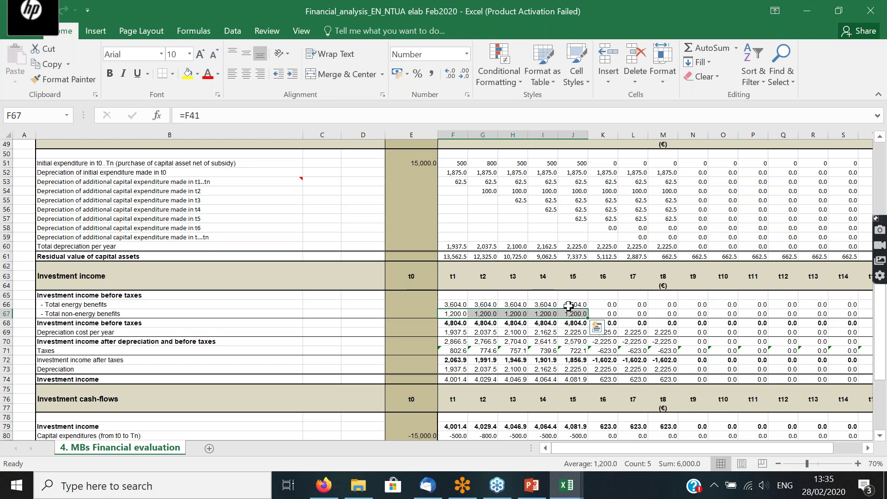
# - Inspect the sum formulas for investment income before taxes in row 68, from t1 in F68 through t5 in J68
pyautogui.click(453, 324)
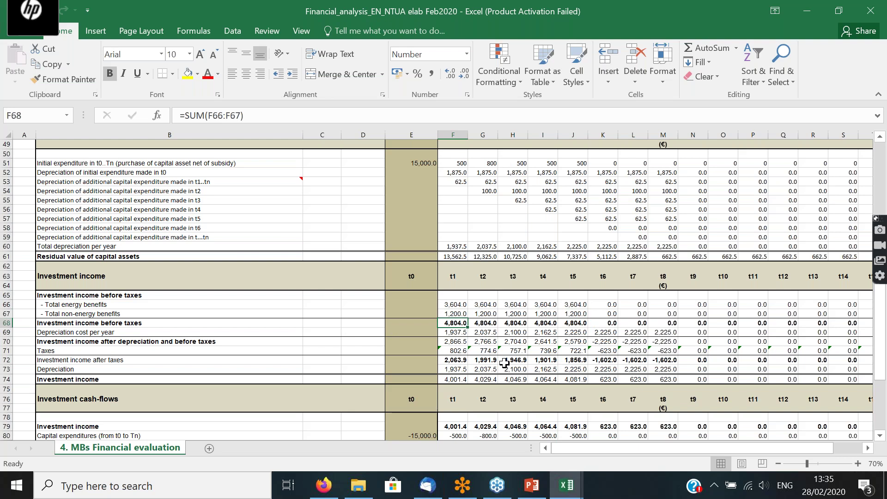
pyautogui.press('Right')
pyautogui.press('Right')
pyautogui.press('Right')
pyautogui.press('Right')
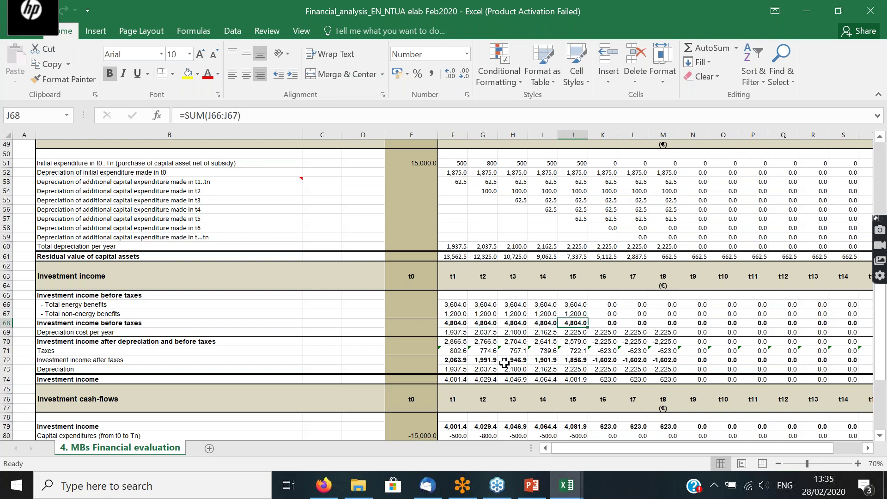
pyautogui.press('Left')
pyautogui.press('Left')
pyautogui.press('Left')
pyautogui.press('Left')
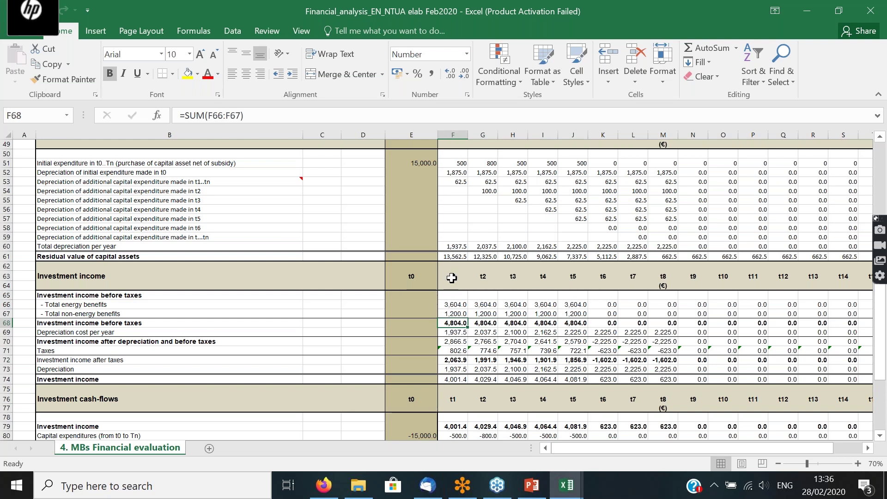
# - Trace the depreciation cost per year in F69 back to the total depreciation amounts in F60:H60
pyautogui.click(458, 332)
pyautogui.click(453, 244)
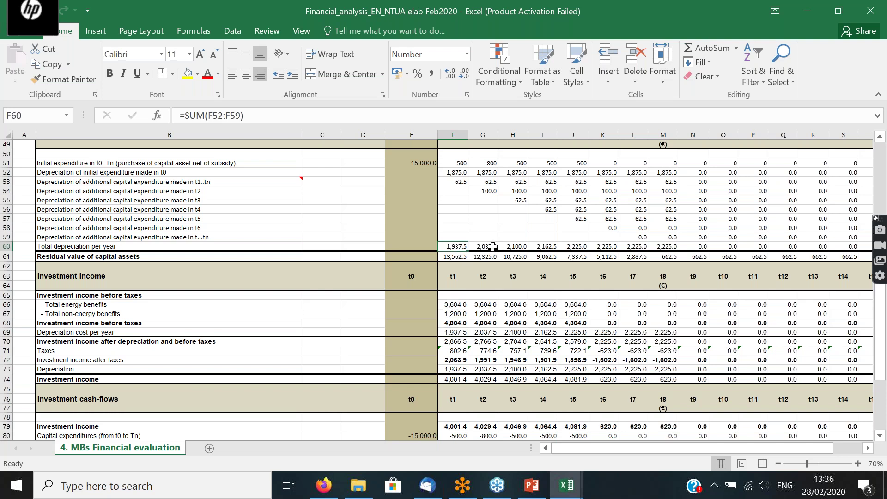
pyautogui.click(490, 245)
pyautogui.click(517, 244)
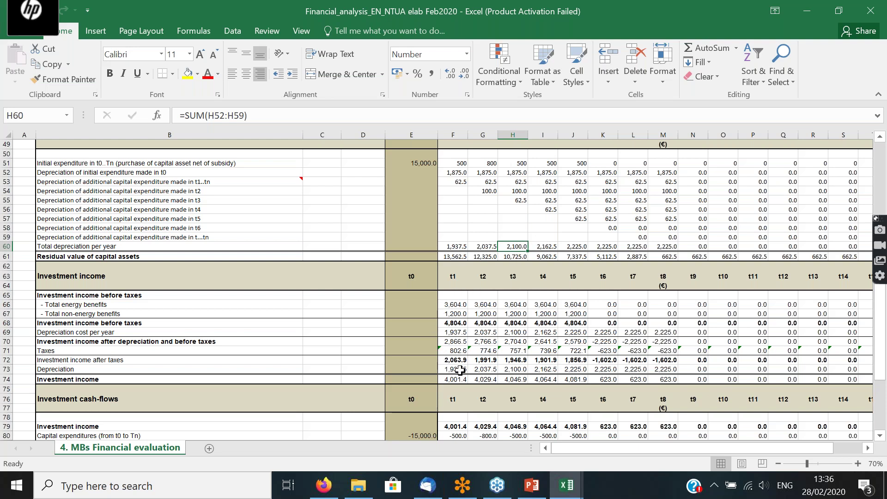
# - Review the investment income before taxes in F68:J68, the depreciation cost in F69 and the row 70 income line after depreciation
pyautogui.click(457, 323)
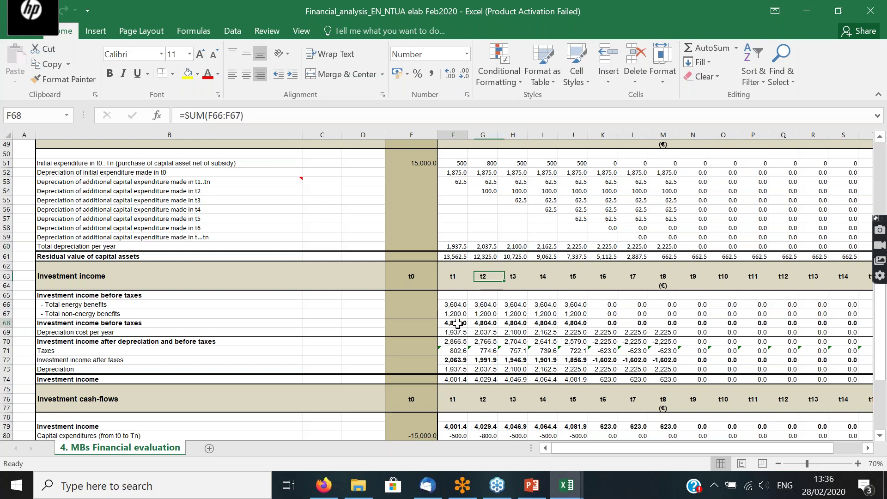
pyautogui.click(68, 323)
pyautogui.moveTo(457, 323); pyautogui.dragTo(576, 324)
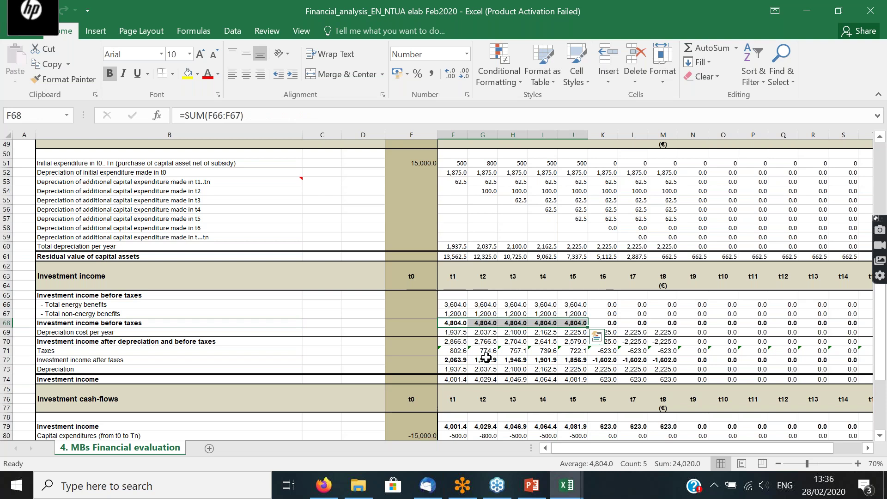
pyautogui.click(51, 323)
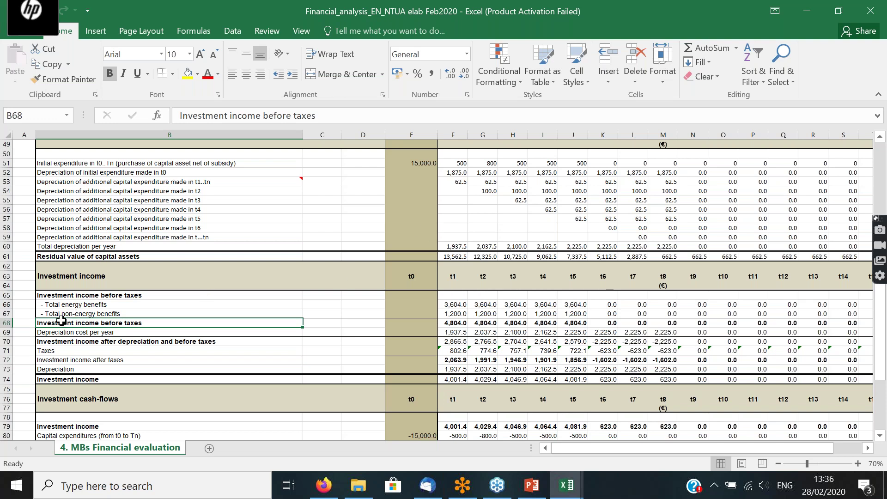
pyautogui.click(455, 332)
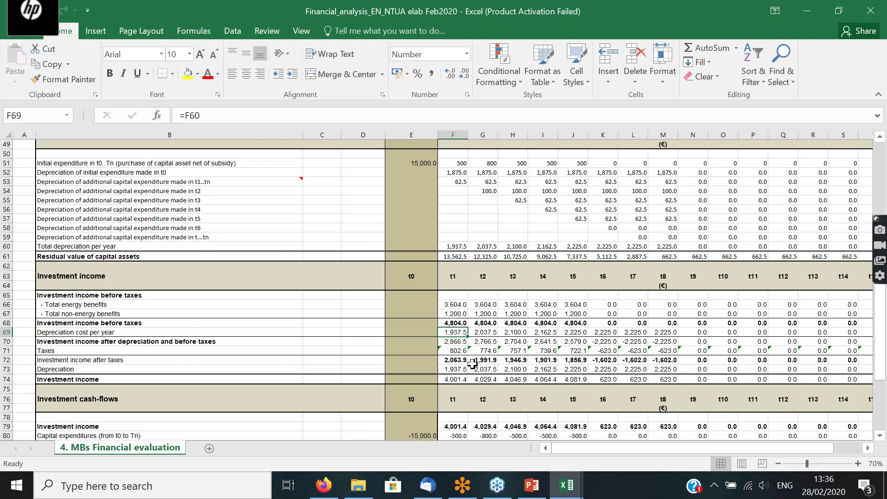
pyautogui.click(45, 342)
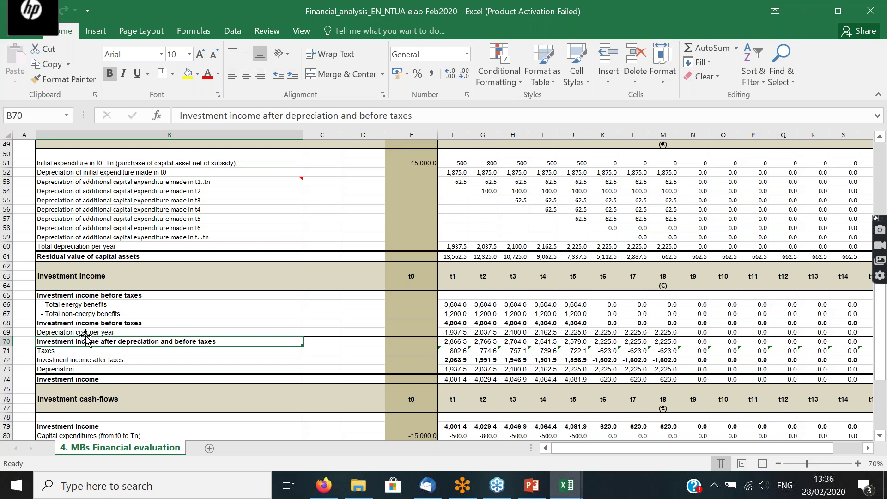
# - Inspect the investment income after depreciation and before taxes in F70:M70, checking the F70 formula against the before-tax income in F68
pyautogui.click(457, 342)
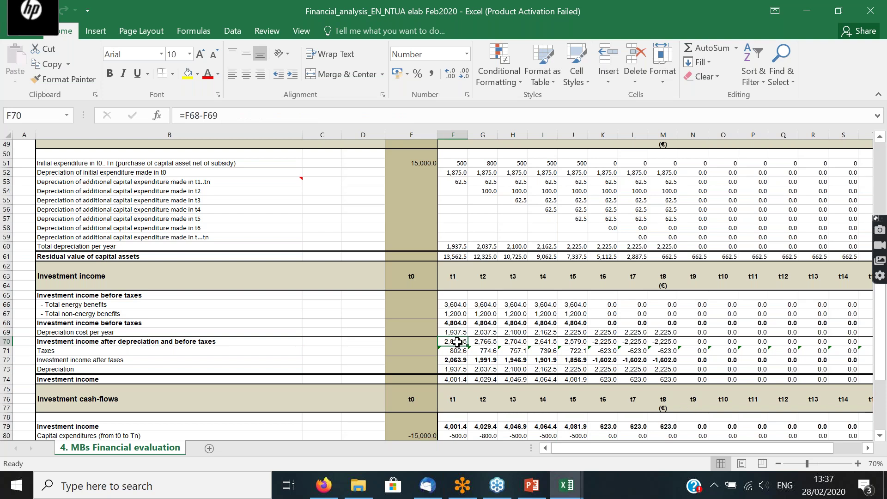
pyautogui.moveTo(456, 342); pyautogui.dragTo(661, 343)
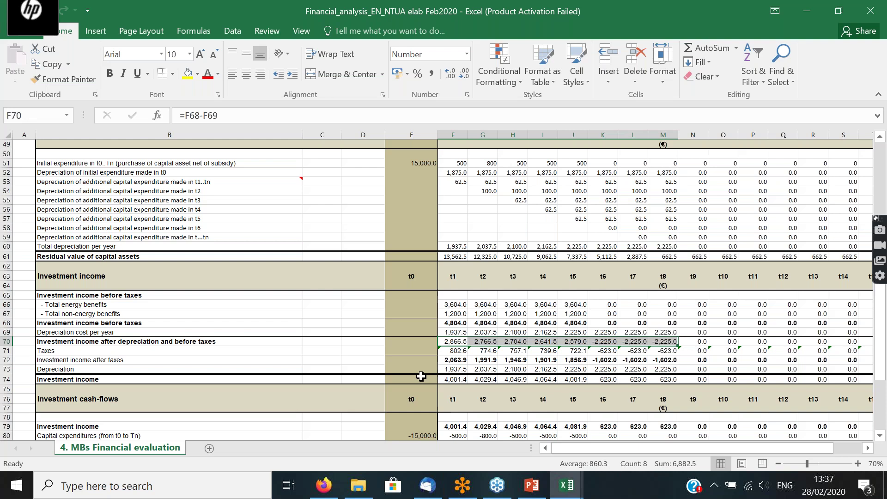
pyautogui.click(463, 342)
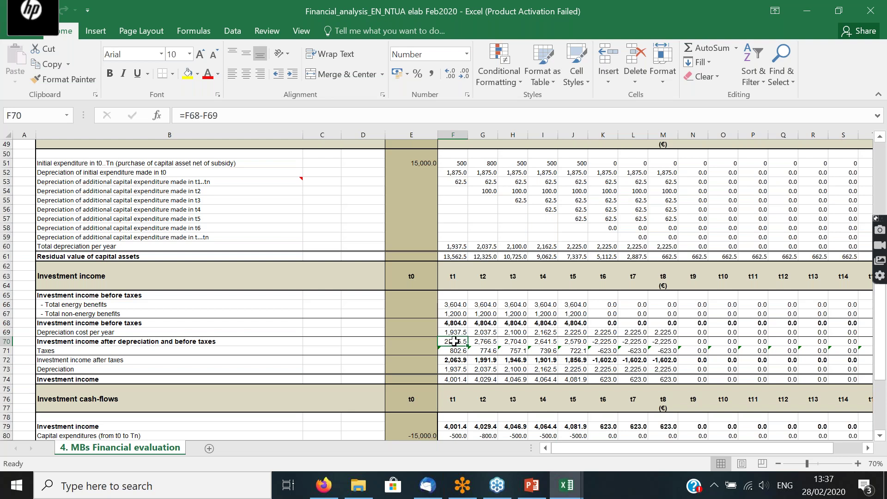
pyautogui.scroll(1, 455, 341)
pyautogui.scroll(5, 453, 341)
pyautogui.scroll(-4, 453, 344)
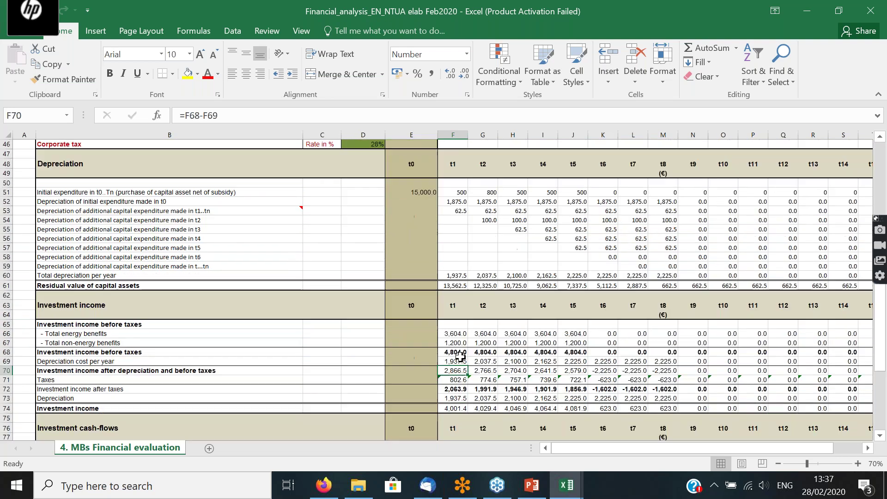
pyautogui.click(453, 352)
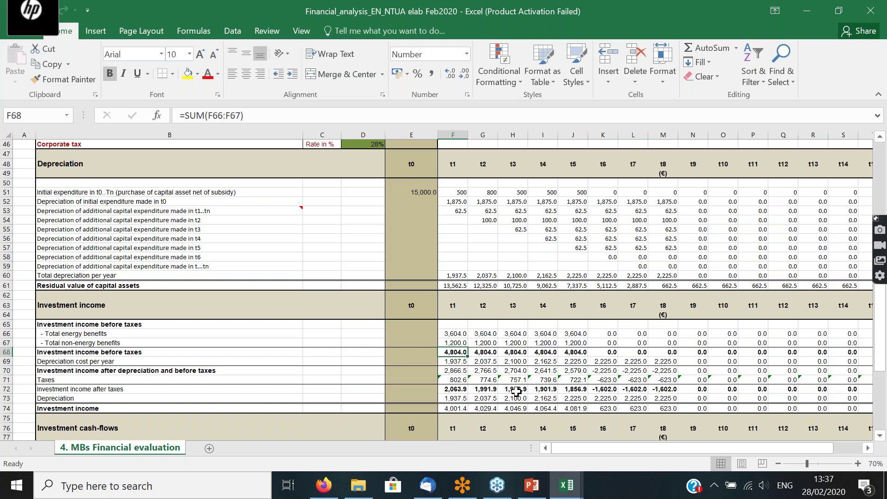
# - Examine the investment income after taxes in F72:M72 and the depreciation added back in F73
pyautogui.scroll(-1, 514, 319)
pyautogui.scroll(-4, 514, 319)
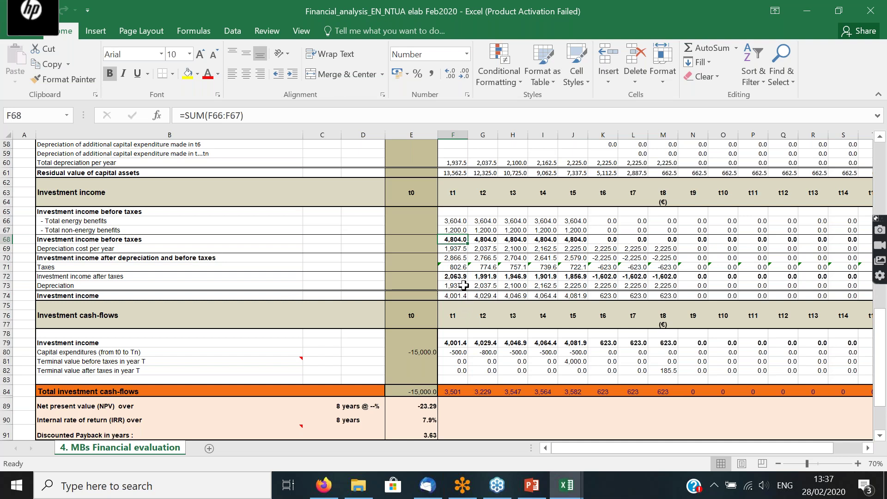
pyautogui.click(462, 285)
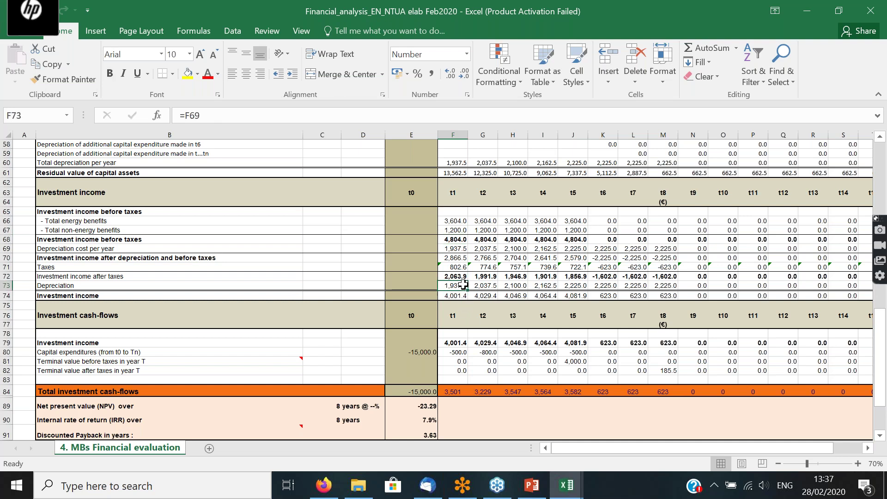
pyautogui.click(460, 277)
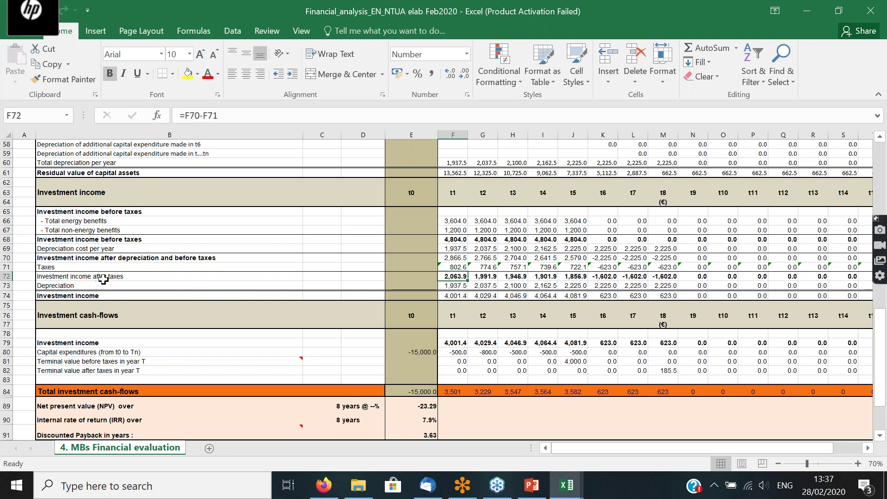
pyautogui.moveTo(450, 277); pyautogui.dragTo(663, 275)
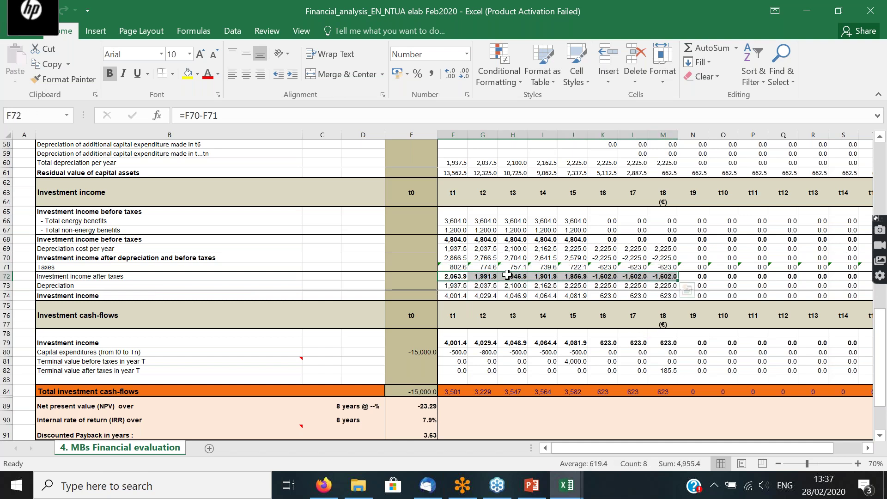
pyautogui.click(448, 277)
pyautogui.click(453, 287)
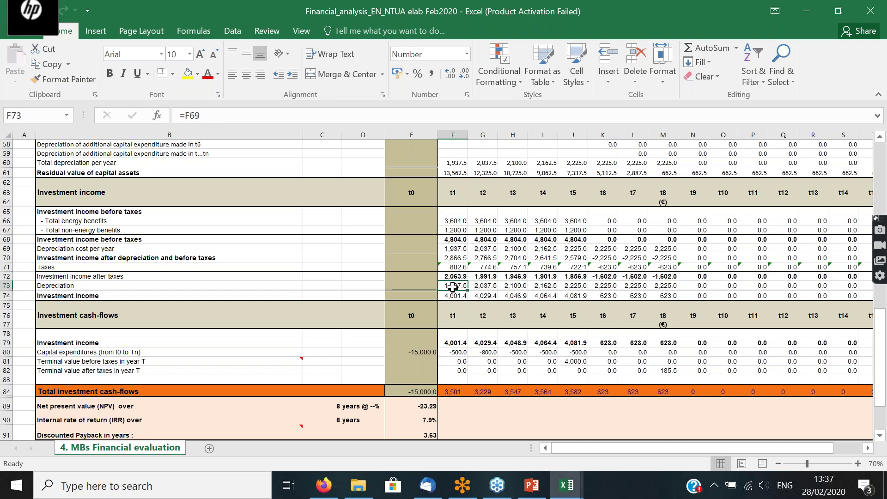
# - Trace the depreciation cost in F69 and before-tax income in F68 through to the final investment income in F74:N74
pyautogui.click(460, 249)
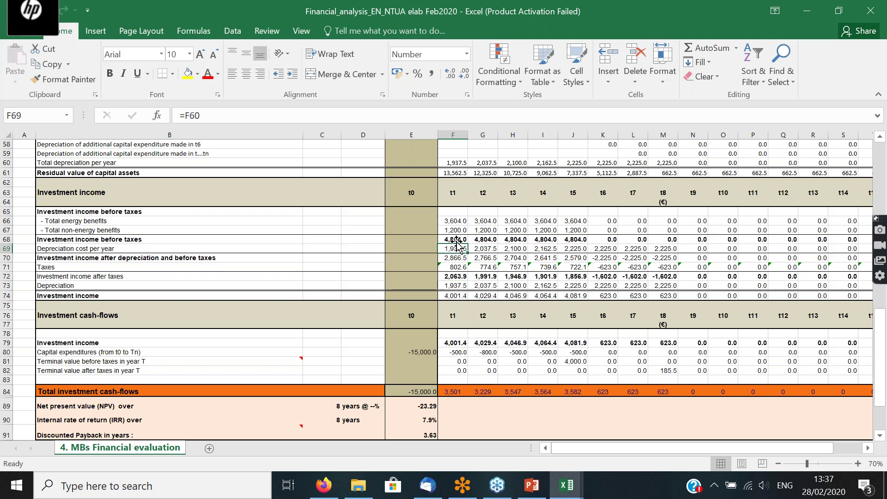
pyautogui.press('Up')
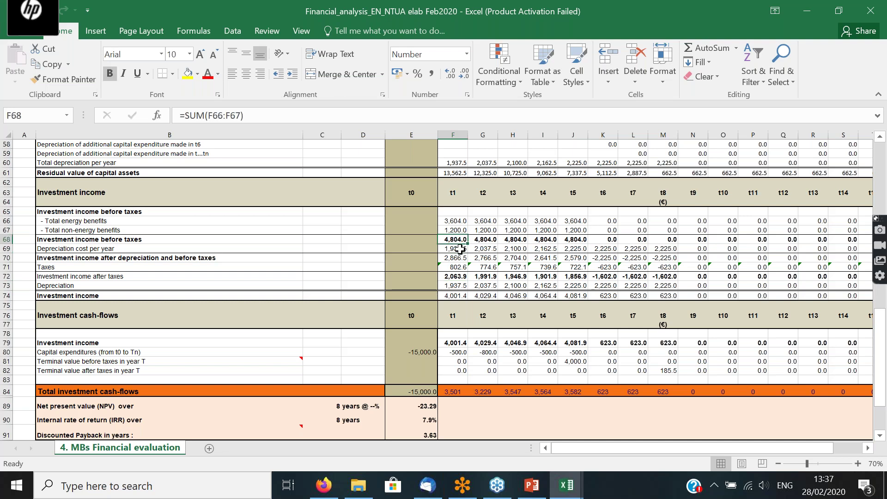
pyautogui.click(460, 252)
pyautogui.click(445, 296)
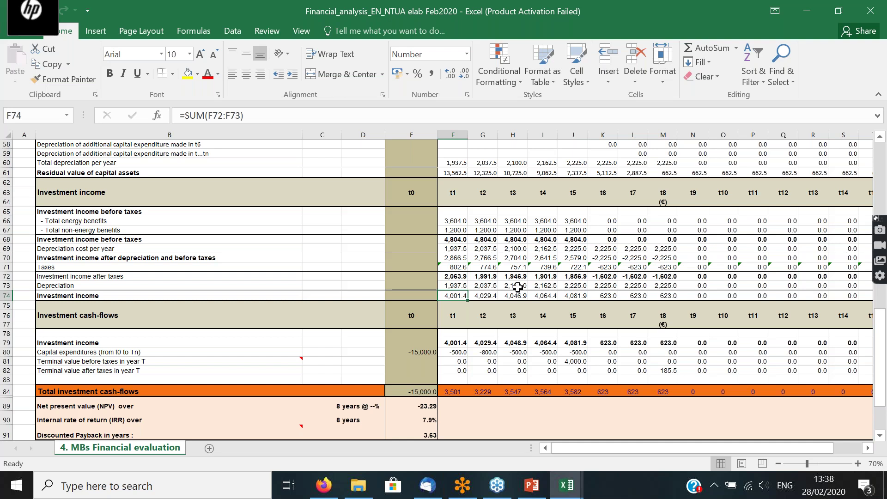
pyautogui.moveTo(458, 296); pyautogui.dragTo(687, 297)
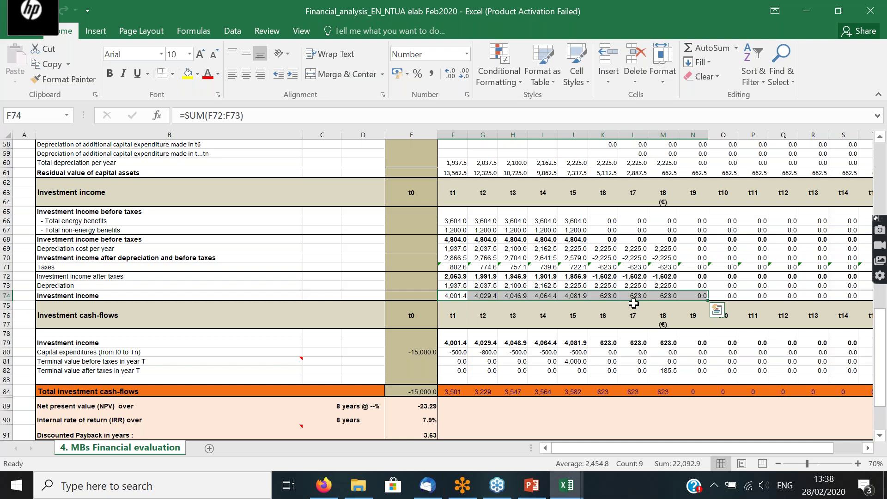
# - Compare the total energy benefits in F34:J34 with the cash-flow section's investment income in F79:J79
pyautogui.scroll(11, 561, 277)
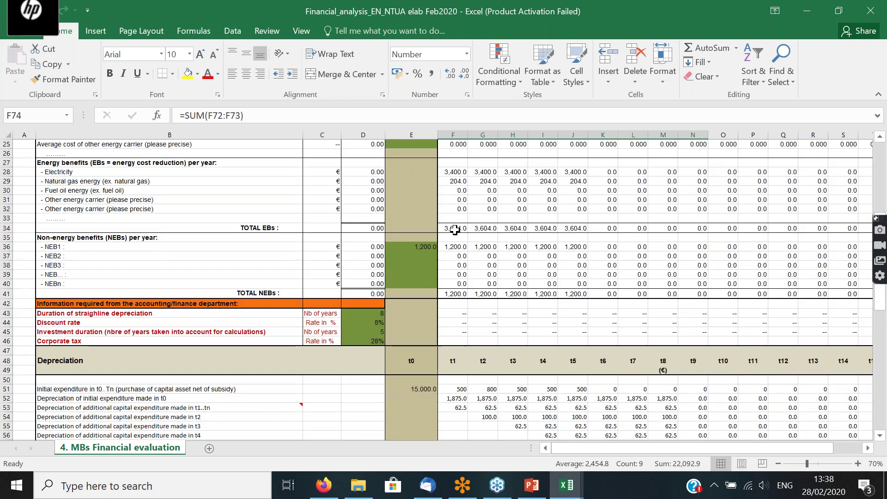
pyautogui.moveTo(455, 230); pyautogui.dragTo(573, 228)
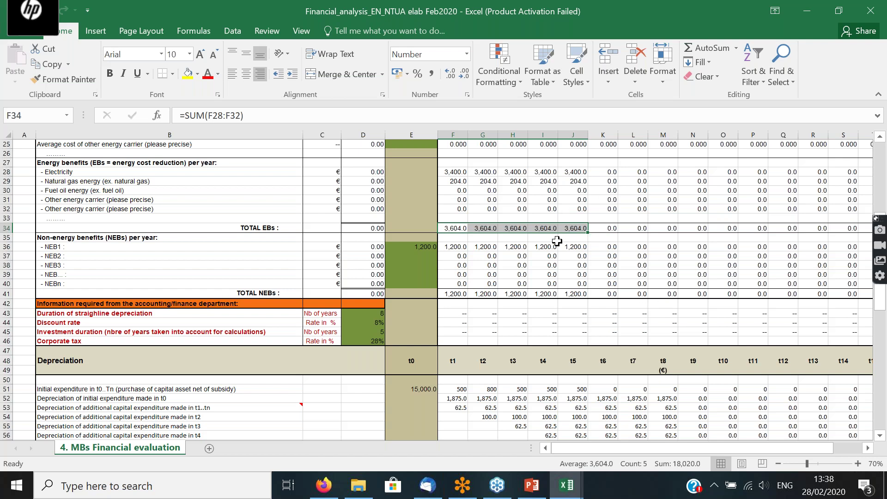
pyautogui.scroll(-8, 596, 243)
pyautogui.scroll(-5, 564, 260)
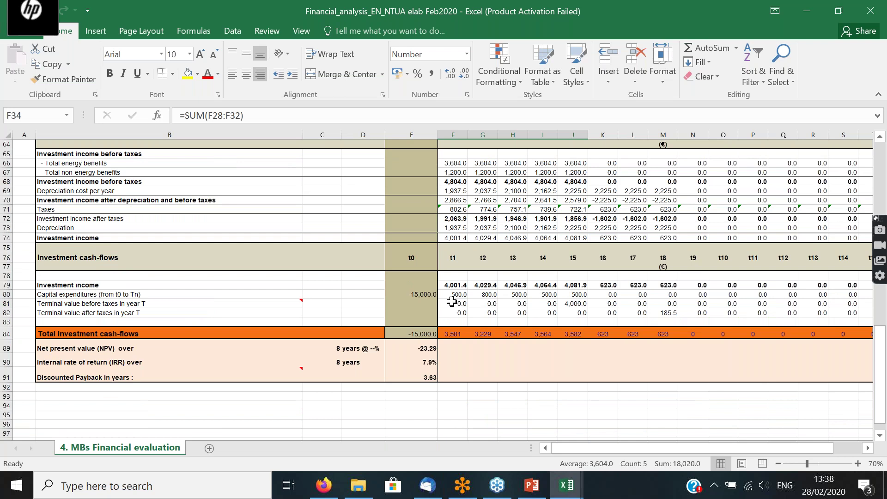
pyautogui.moveTo(455, 284); pyautogui.dragTo(576, 286)
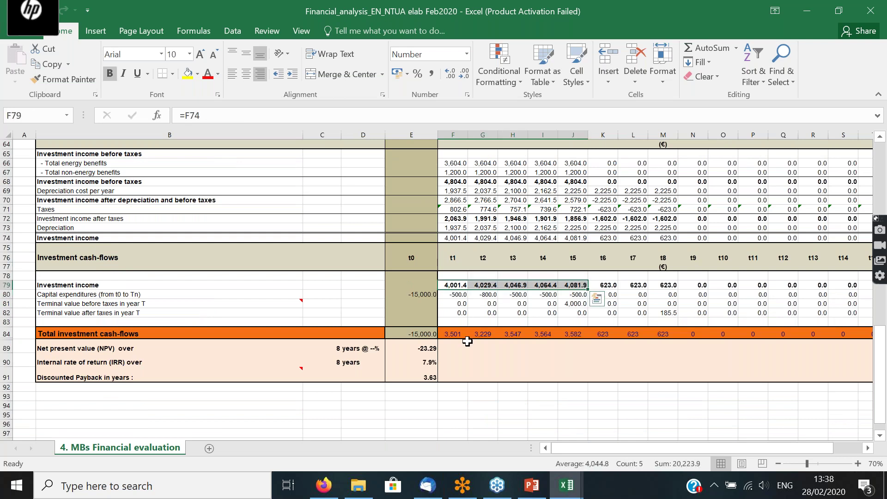
pyautogui.scroll(-1, 482, 348)
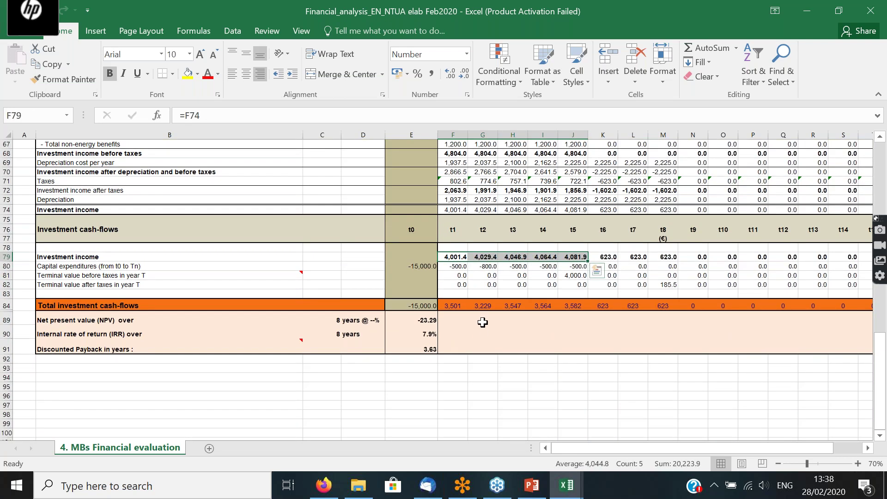
# - Check the t0 capital expenditure in E80 and the NPV, IRR and discounted payback formulas in E89:E91
pyautogui.click(418, 264)
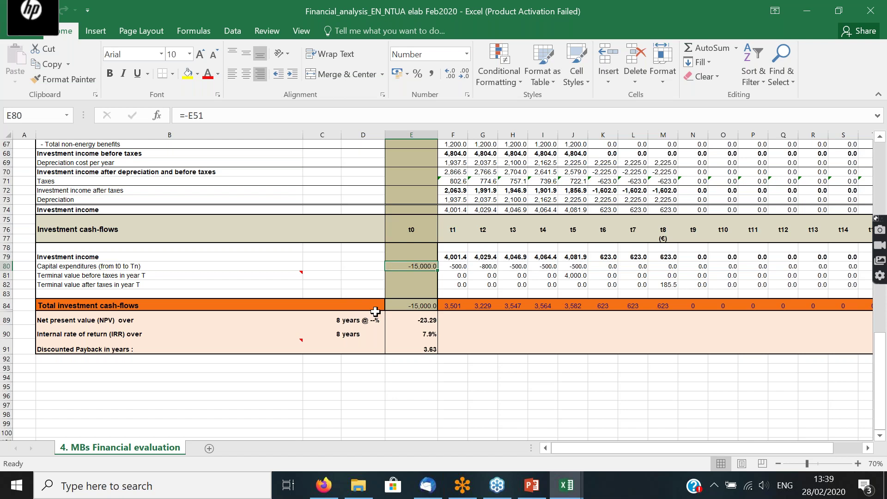
pyautogui.click(421, 321)
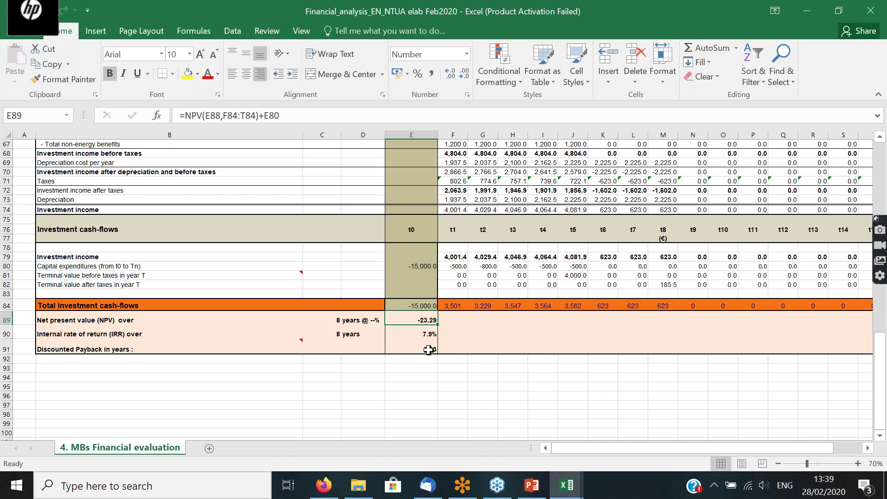
pyautogui.press('Down')
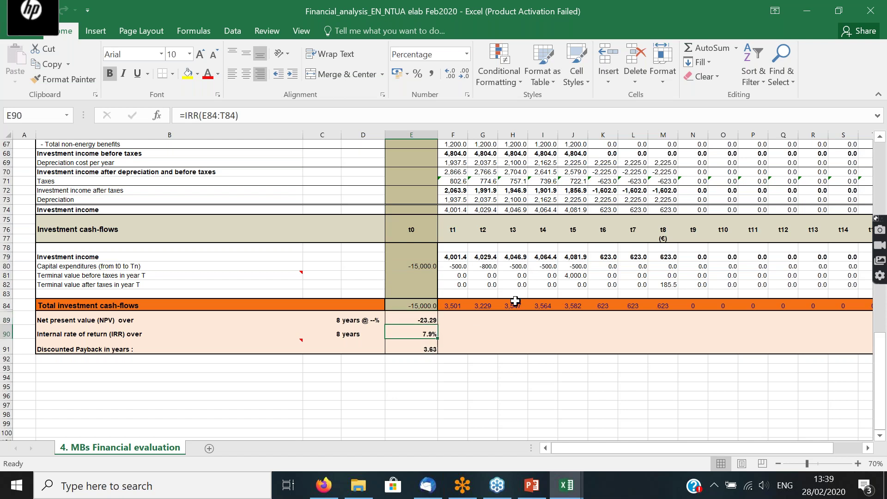
pyautogui.click(415, 348)
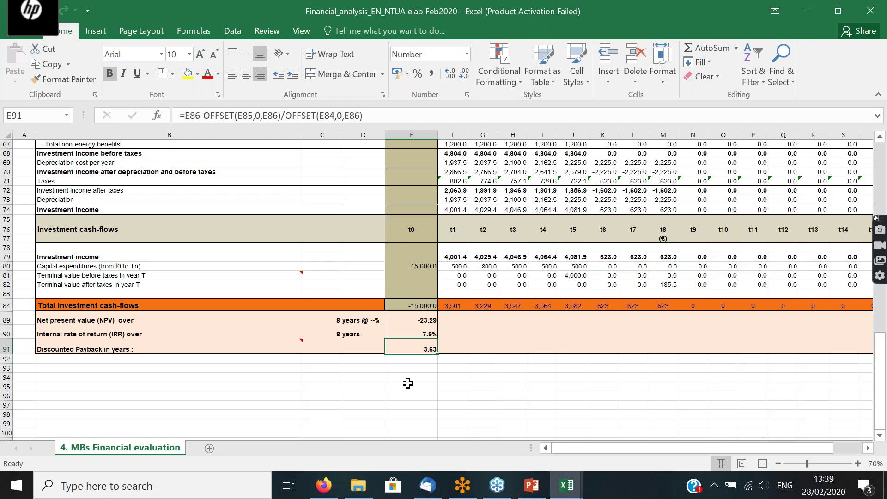
# - Revisit the TOTAL EBs for t1 to t5 in row 34, then the matching investment income in row 79
pyautogui.scroll(12, 424, 389)
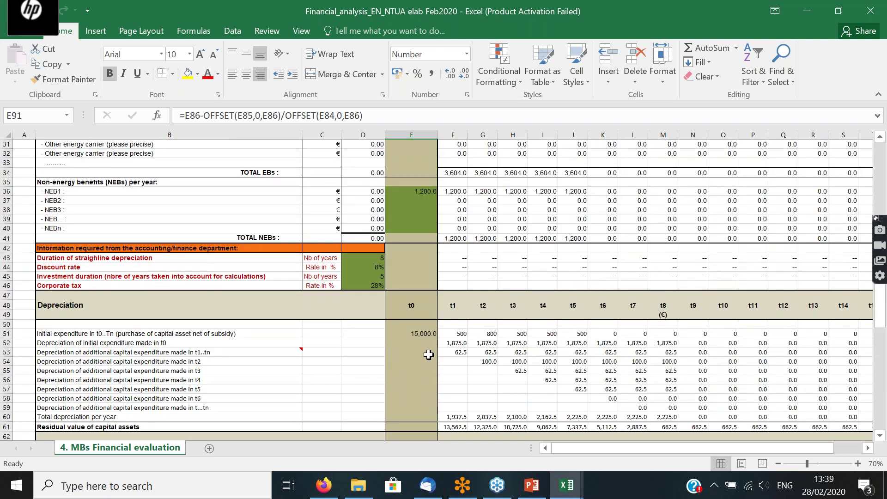
pyautogui.scroll(2, 429, 354)
pyautogui.moveTo(455, 228); pyautogui.dragTo(576, 228)
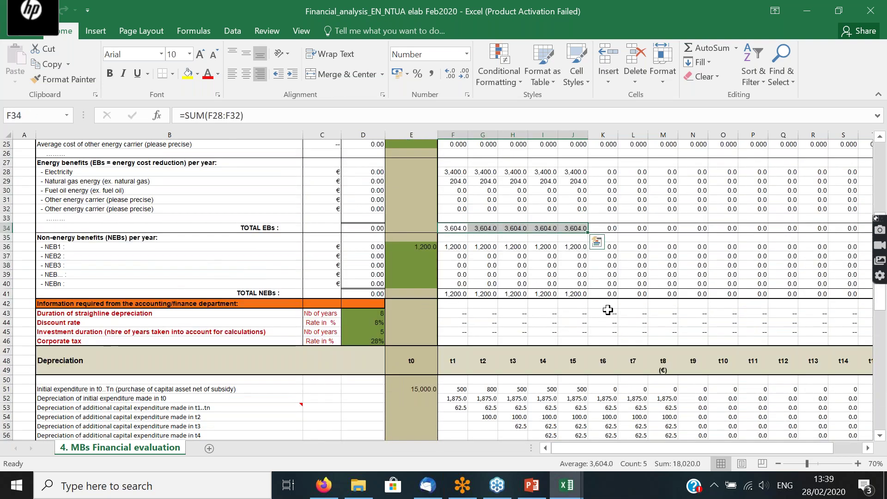
pyautogui.scroll(-5, 601, 298)
pyautogui.scroll(-10, 601, 296)
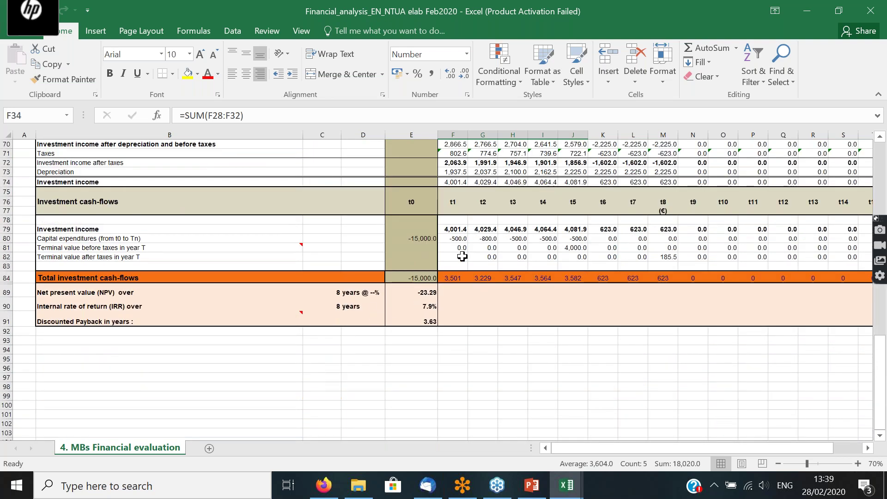
pyautogui.moveTo(458, 228); pyautogui.dragTo(573, 228)
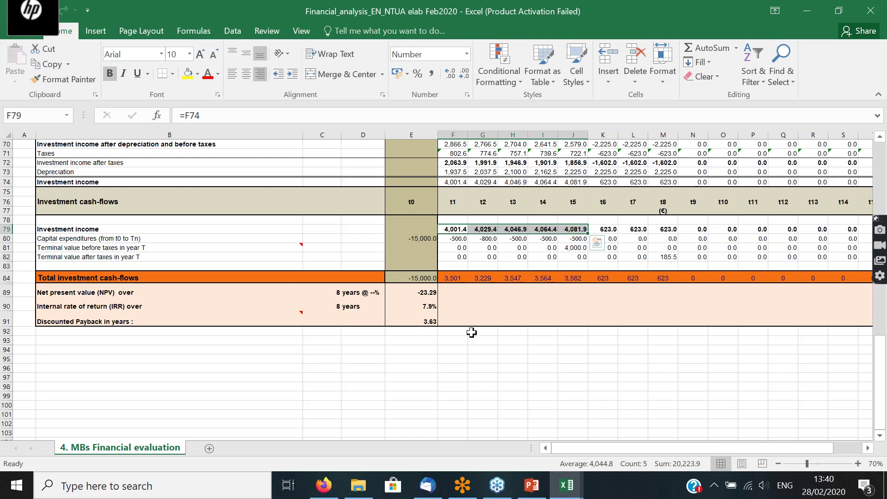
# - Switch to the Webi_3 INITIAL presentation in PowerPoint and start the slide show from slide 40, Case study 1
pyautogui.click(536, 490)
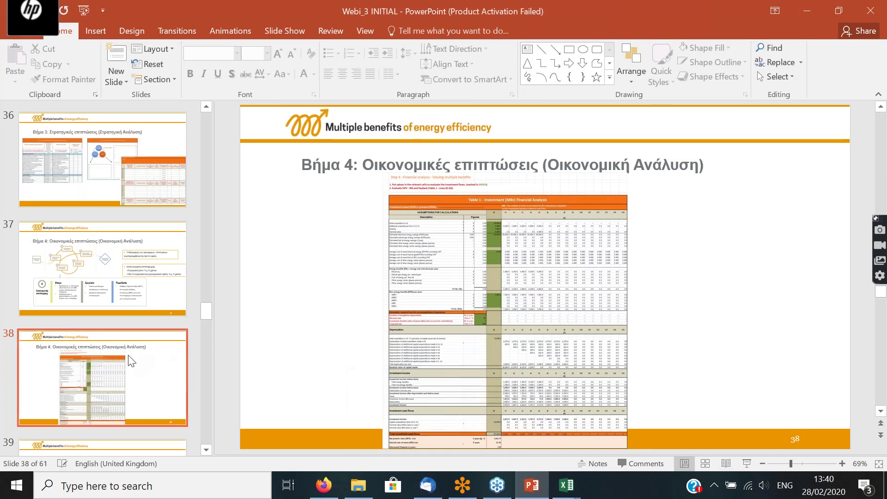
pyautogui.scroll(-2, 130, 360)
pyautogui.scroll(-4, 129, 360)
pyautogui.click(99, 312)
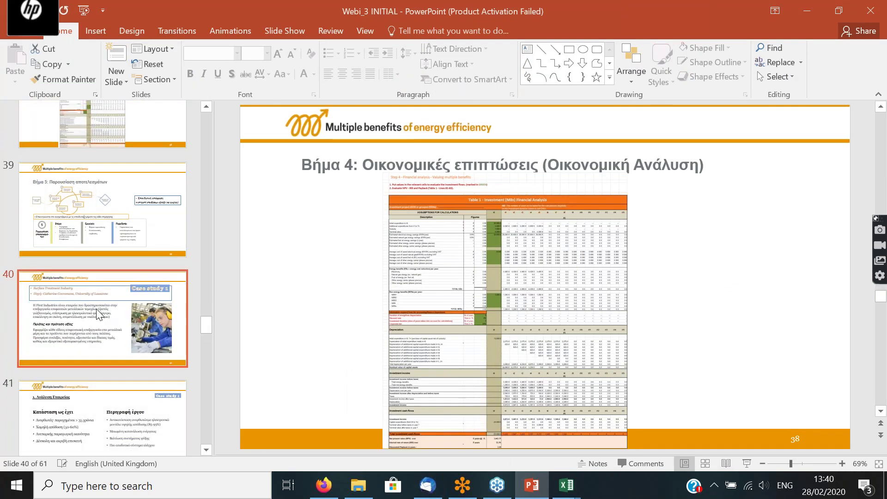
pyautogui.click(750, 463)
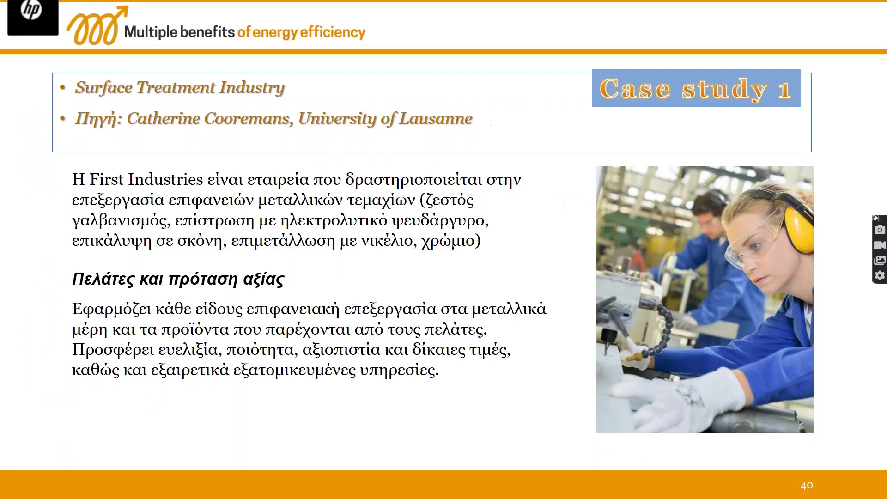